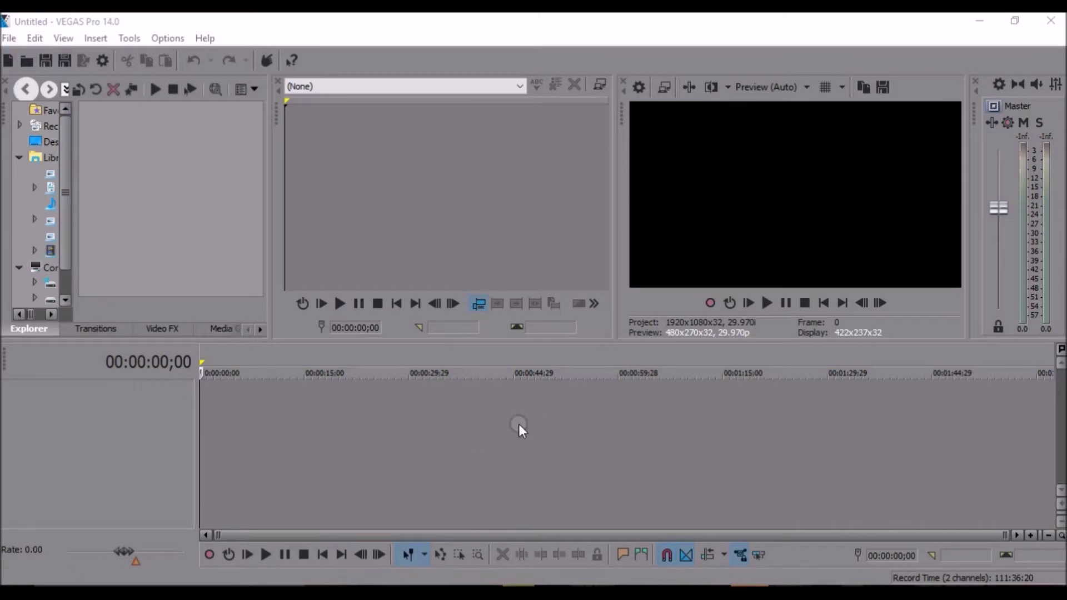
Create a new project using the HD 1080-60i template.
click(9, 39)
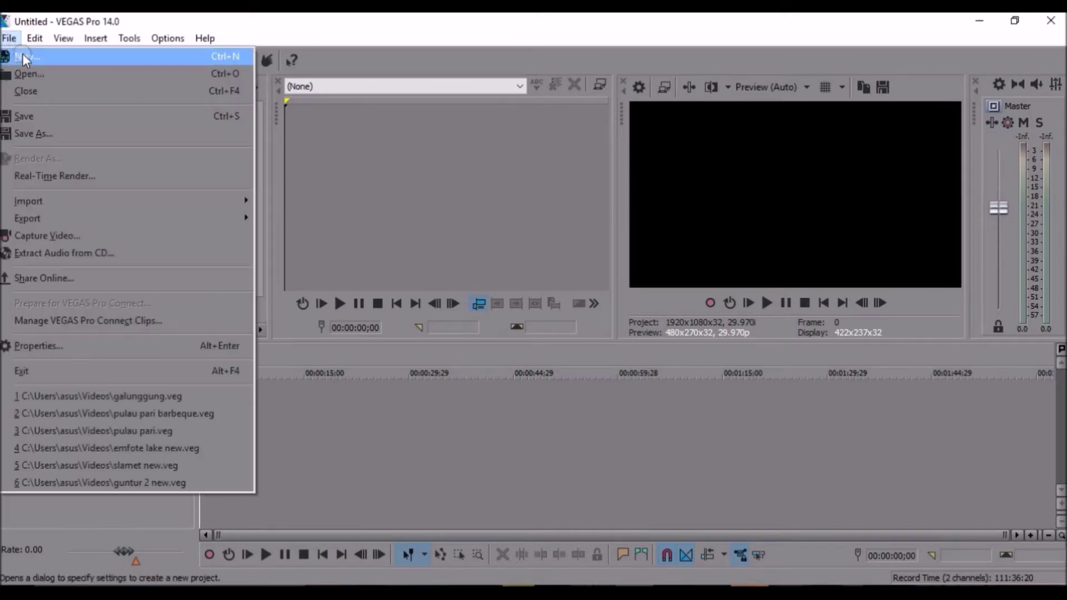
click(31, 56)
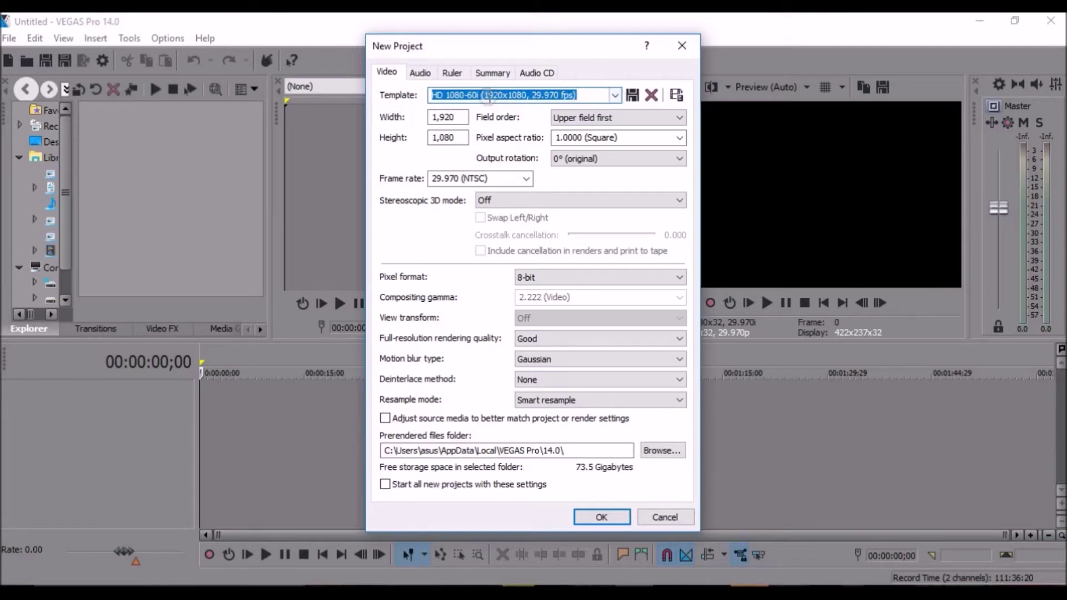
click(615, 97)
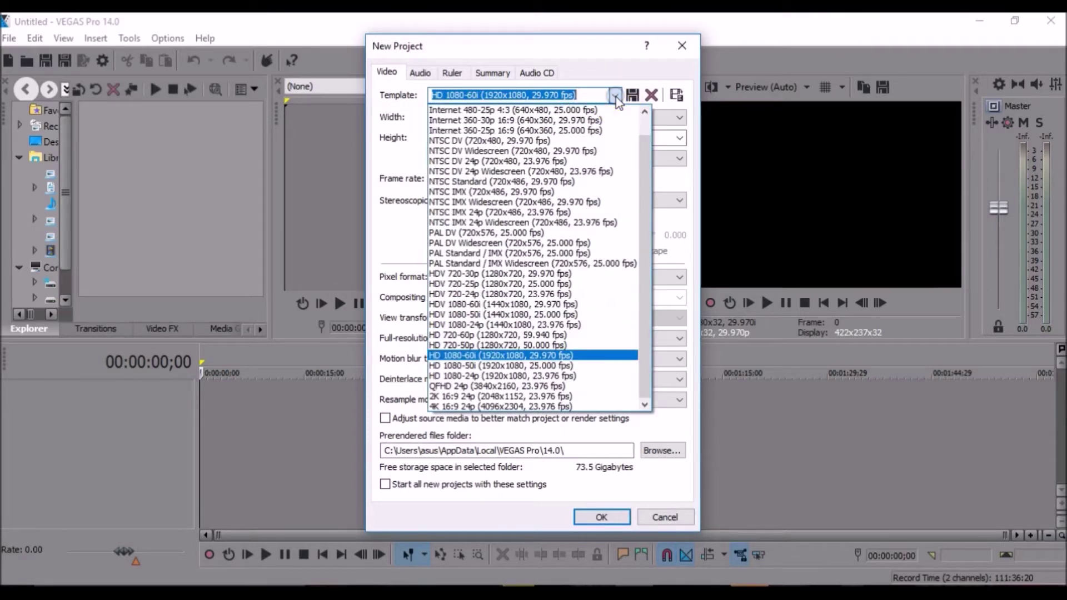
click(616, 98)
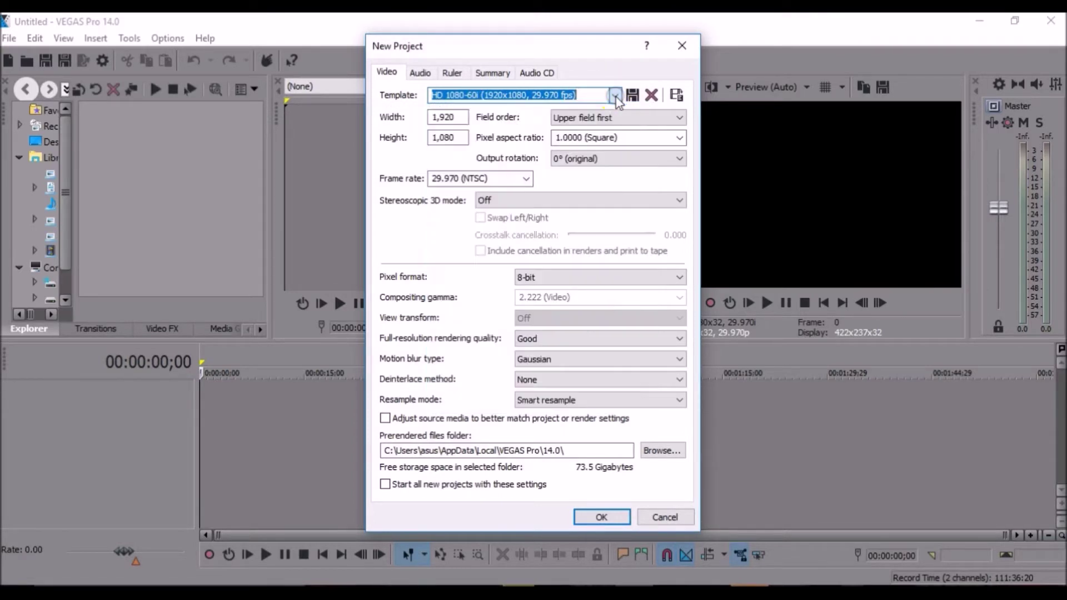
Set the project's field order to None (progressive scan) and confirm the settings.
click(451, 75)
click(536, 73)
click(493, 73)
click(452, 74)
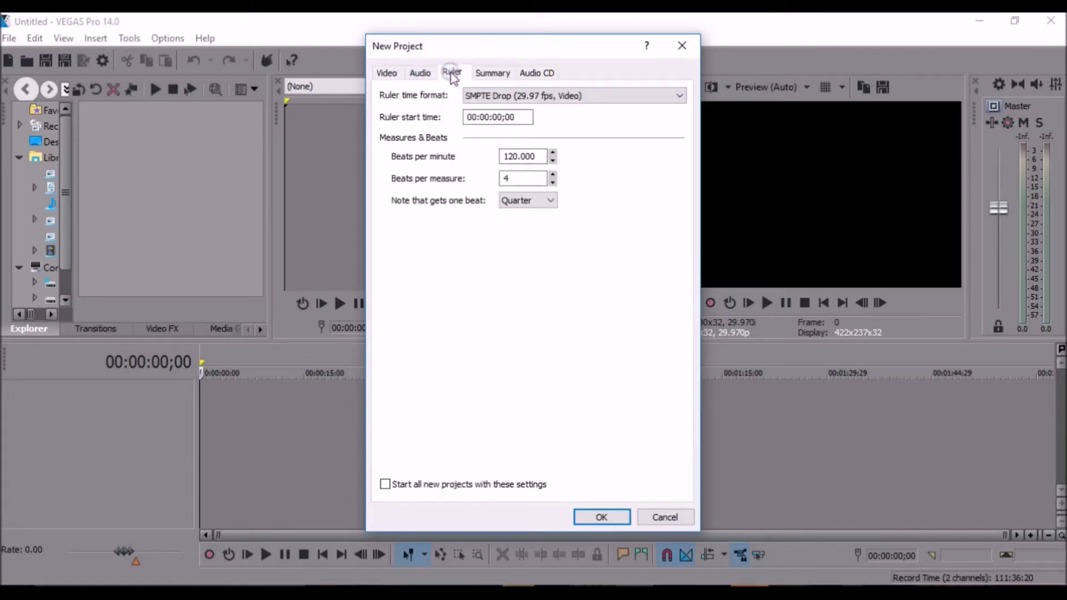
click(420, 73)
click(388, 72)
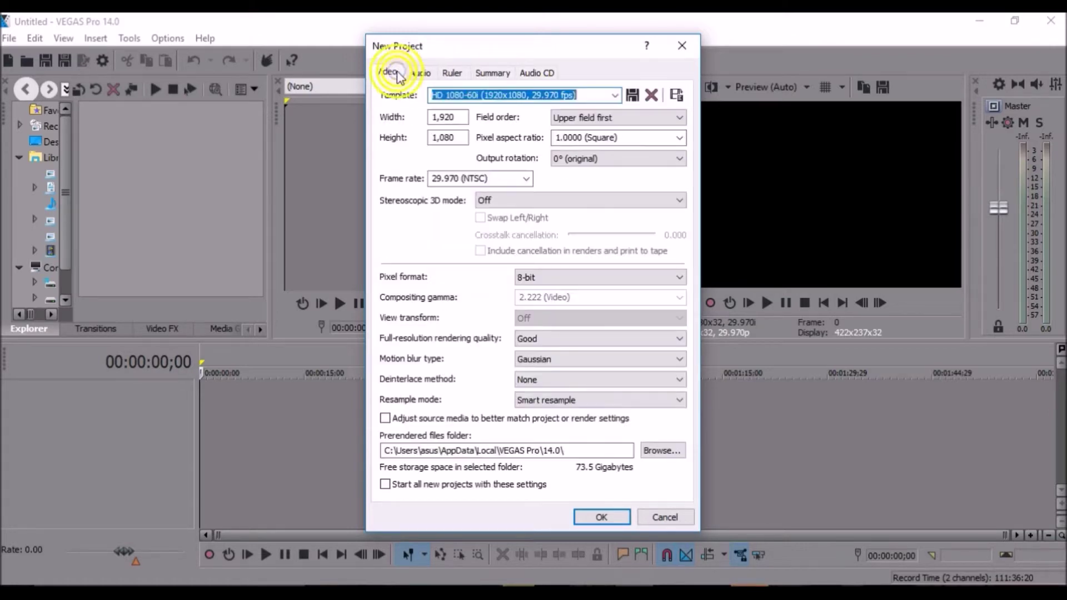
click(661, 122)
click(625, 131)
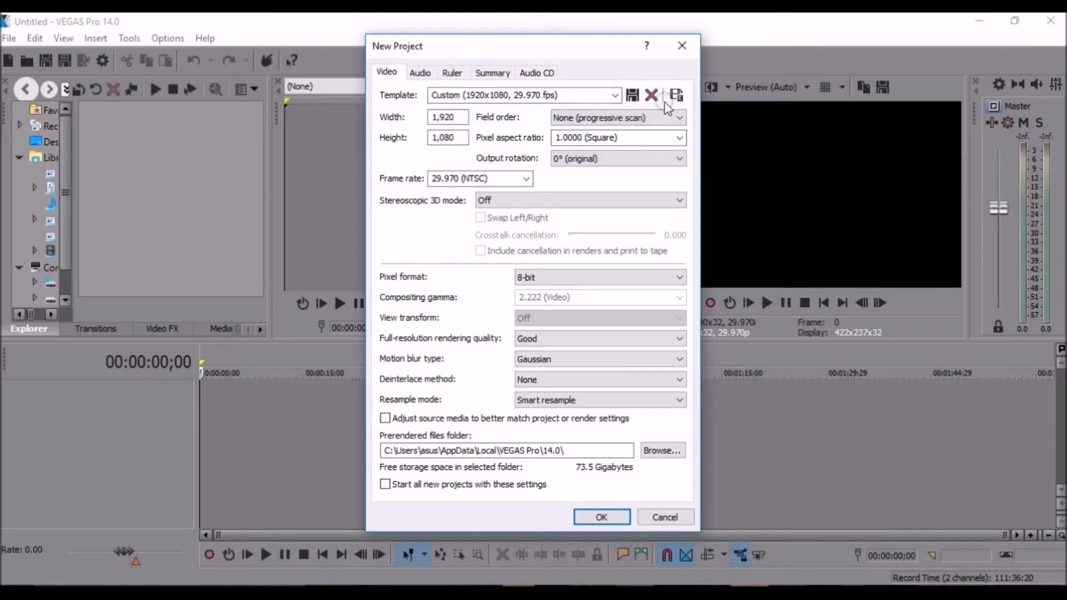
click(601, 516)
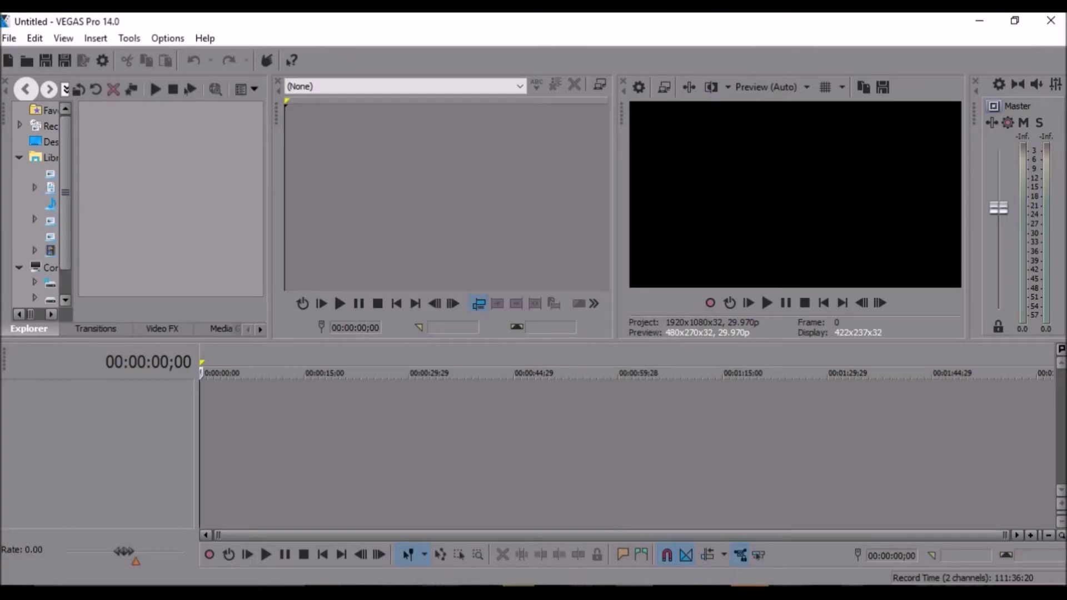
Drop SAM_3095 onto the timeline, stretch it to about 15 seconds, and park the playhead near 7 s.
click(425, 583)
mouse_move(616, 259)
mouse_down()
mouse_move(609, 324)
mouse_move(218, 410)
mouse_up()
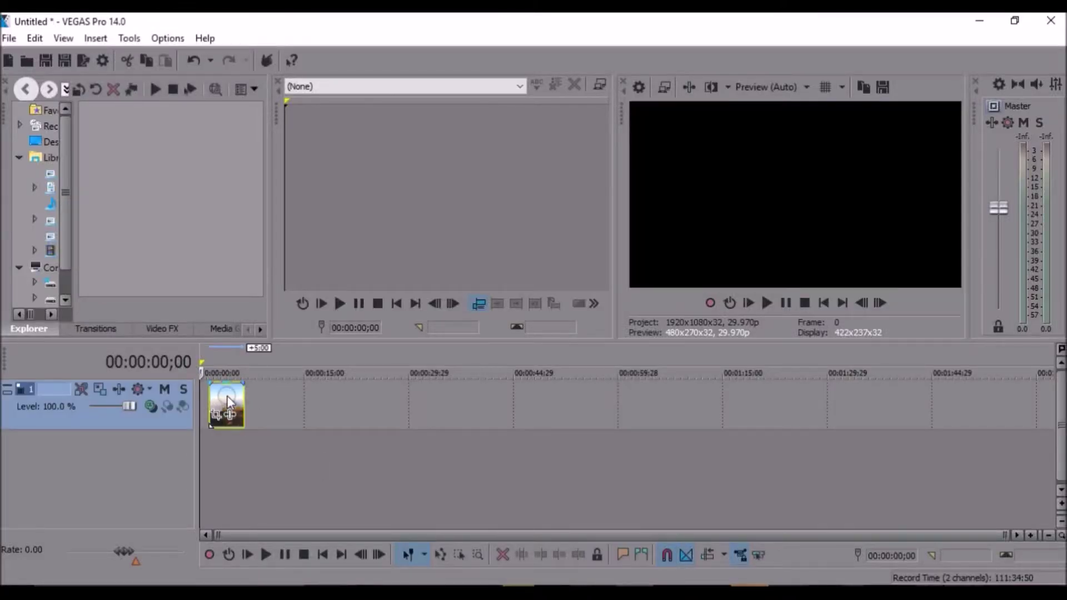
drag(230, 397, 309, 407)
drag(201, 373, 252, 372)
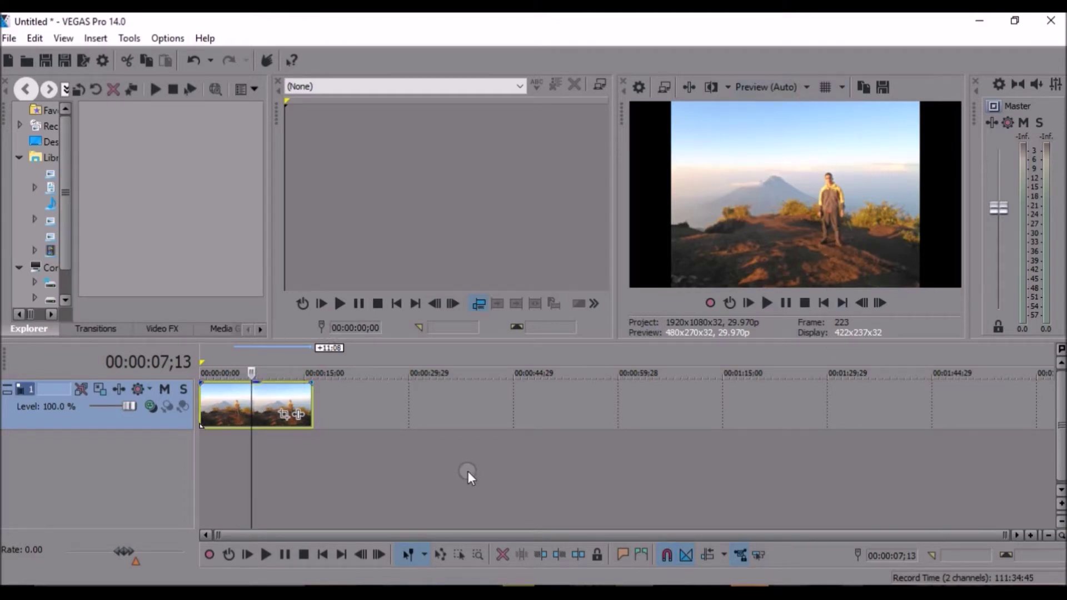
In the photo's Pan/Crop, unlock aspect ratio and crop the frame to 4,608 × 2,592.
click(284, 415)
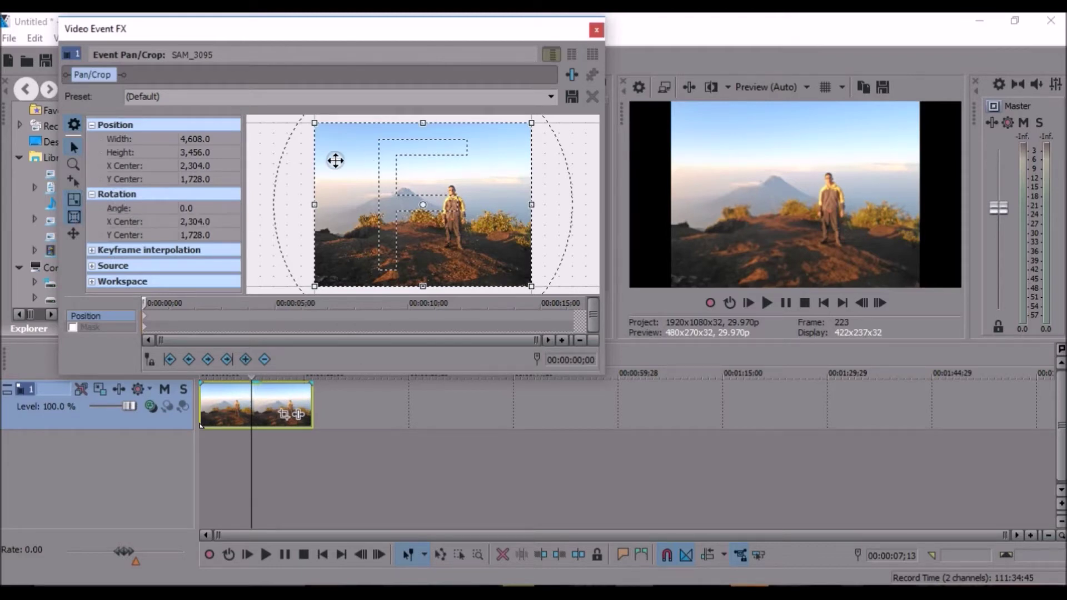
drag(346, 126, 357, 127)
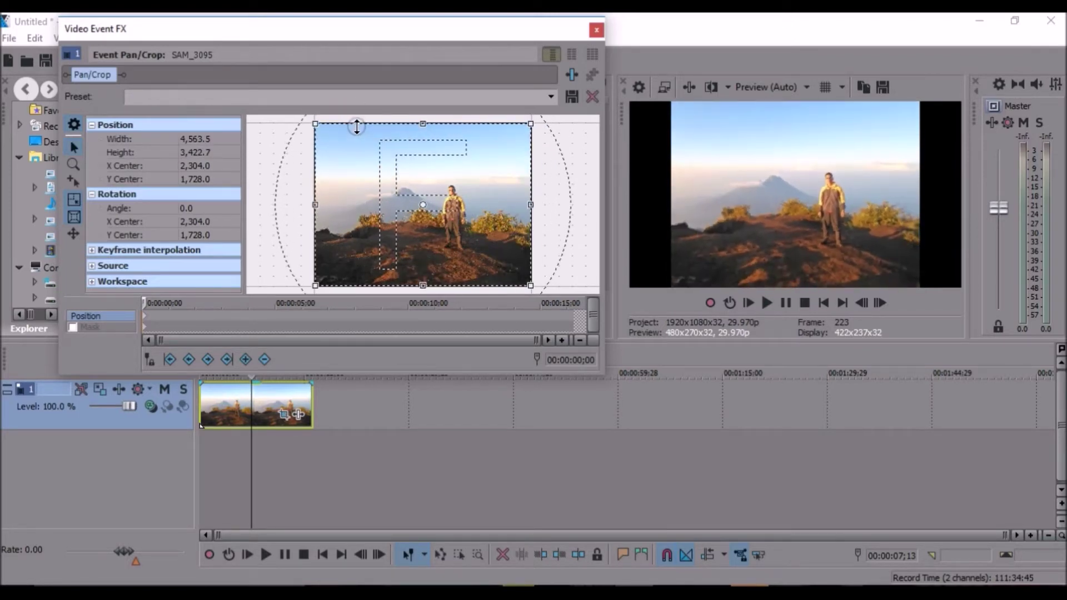
drag(357, 127, 357, 123)
click(78, 201)
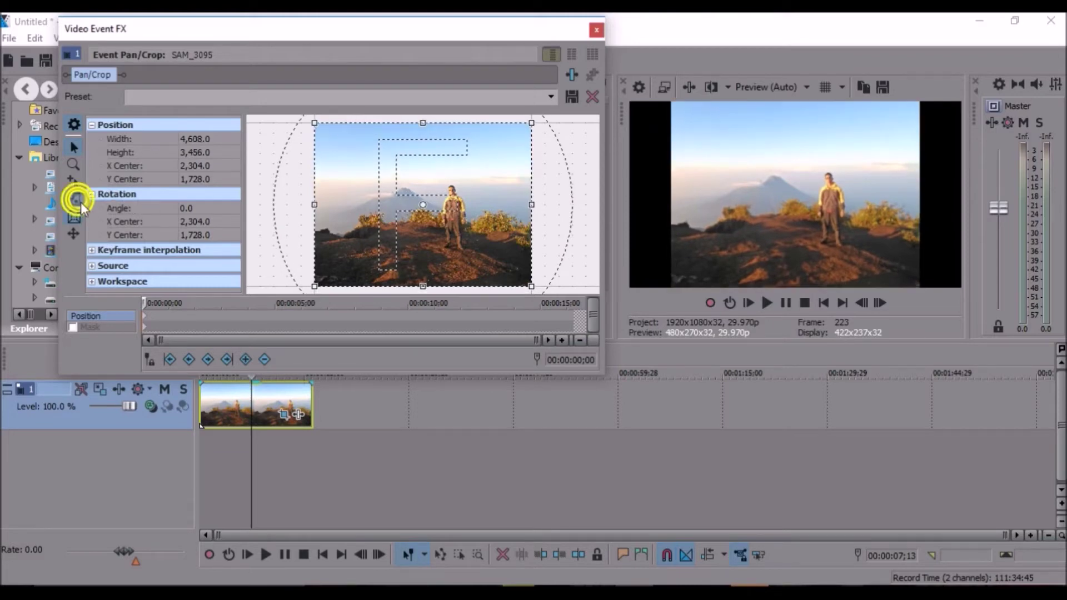
drag(378, 123, 379, 142)
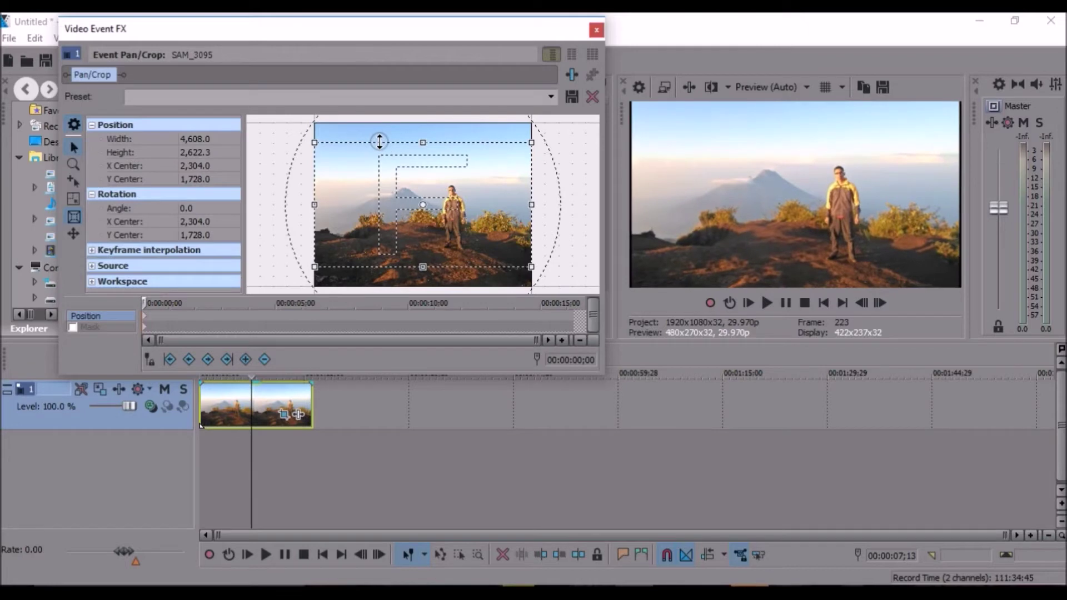
drag(378, 143, 376, 142)
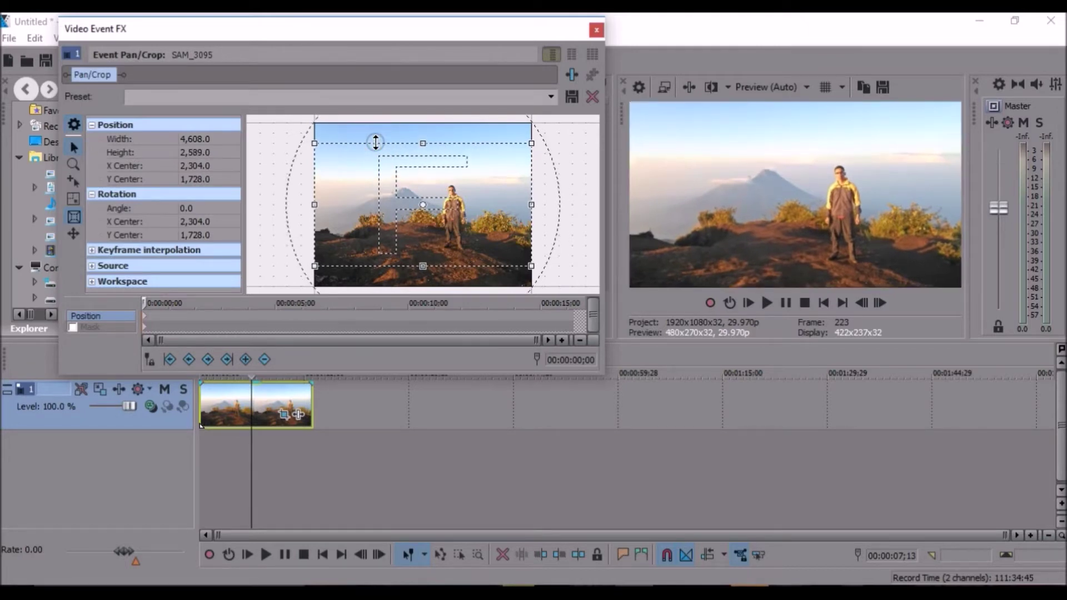
click(203, 152)
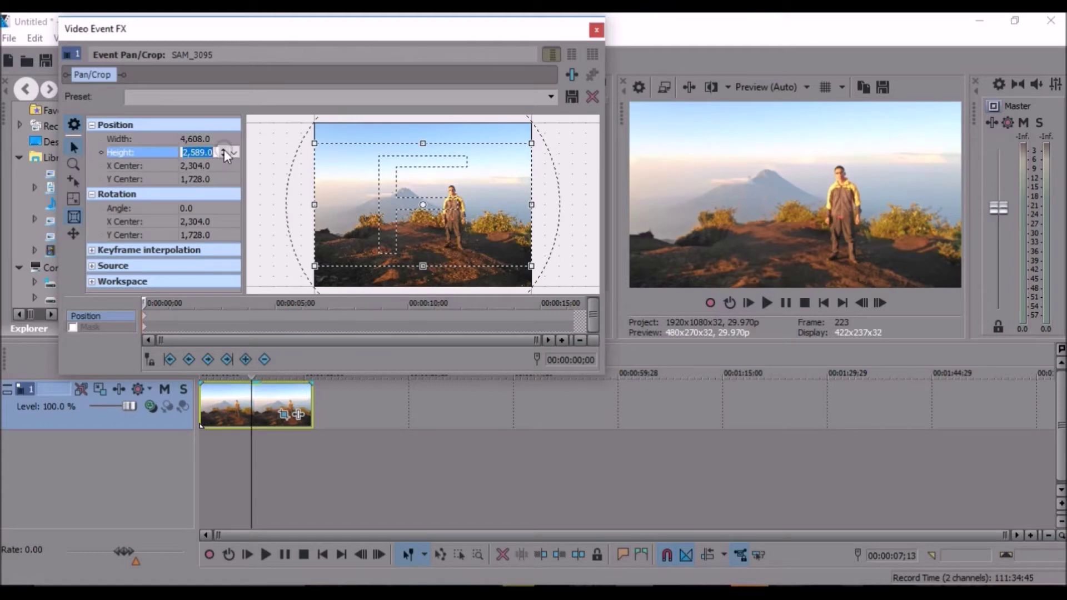
text(2,592)
click(223, 149)
click(827, 136)
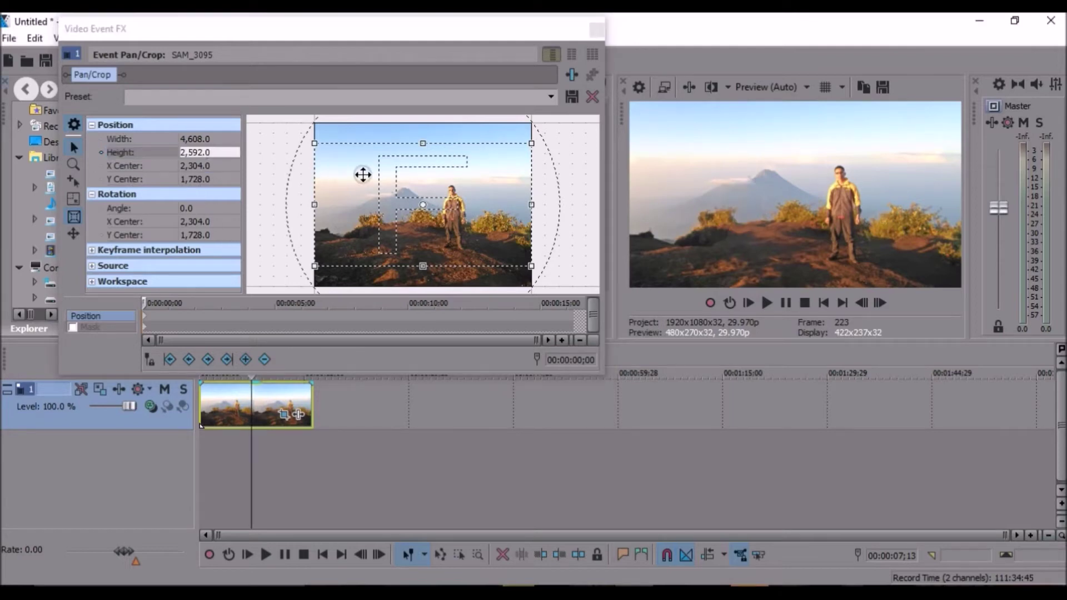
Move and shrink the 0 s crop frame to a 3,074-wide close-up on the standing hiker.
click(356, 170)
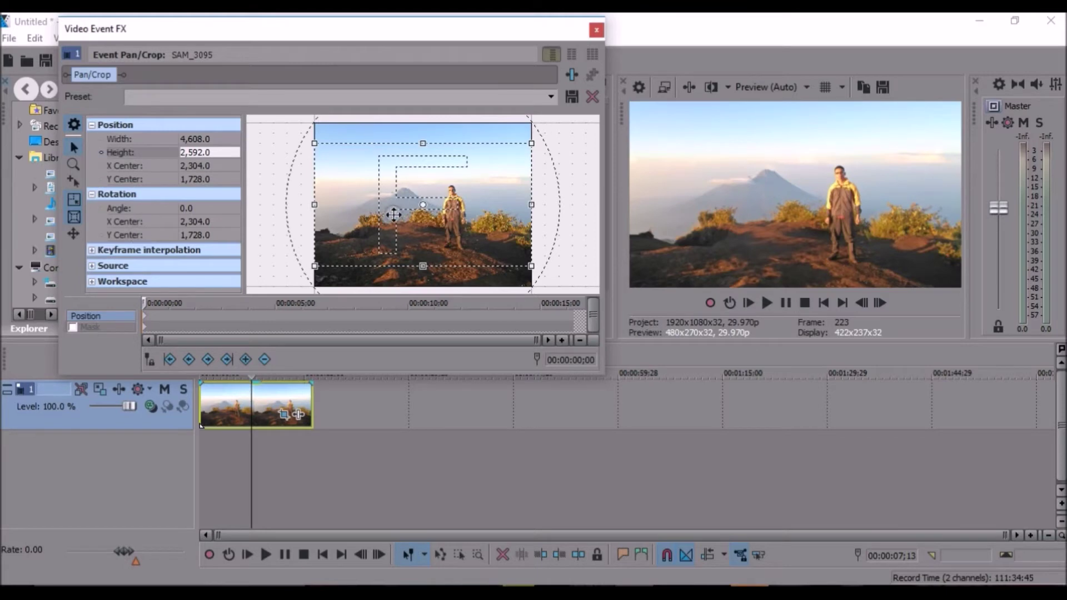
drag(357, 205, 357, 193)
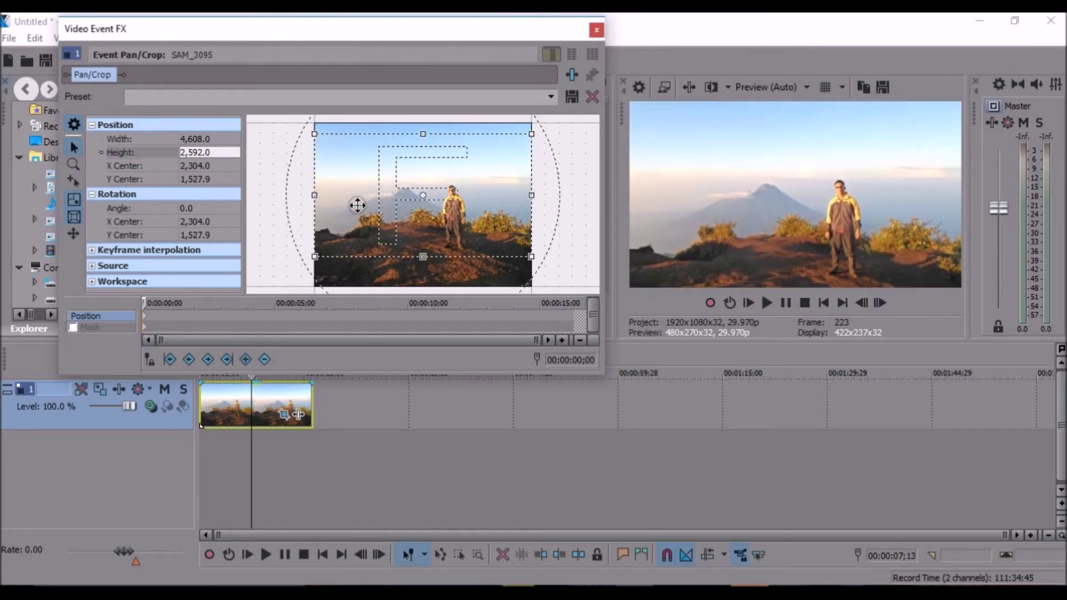
drag(358, 205, 357, 221)
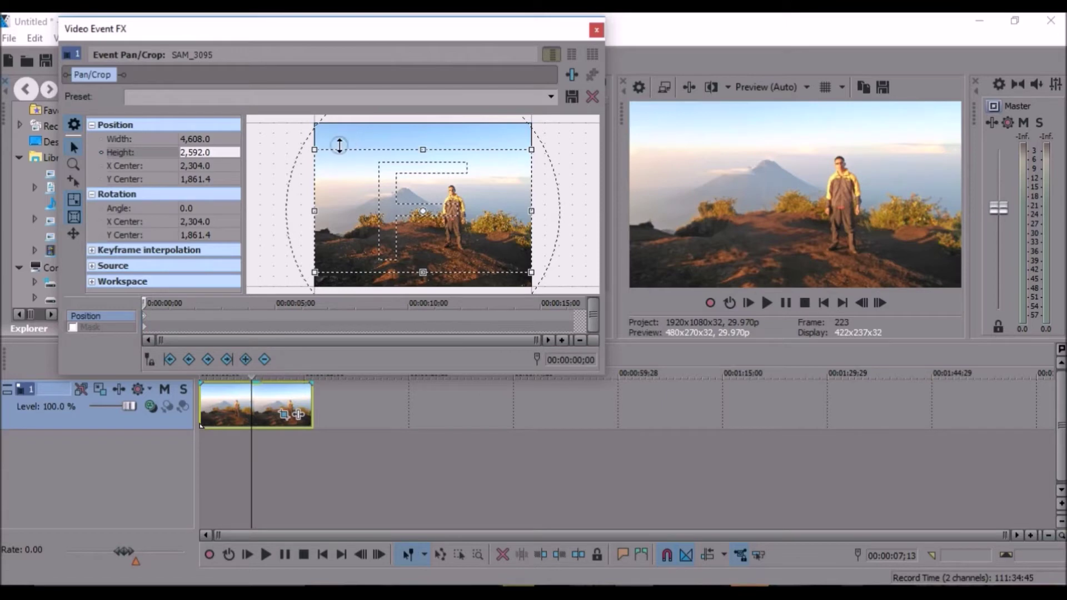
drag(316, 149, 385, 180)
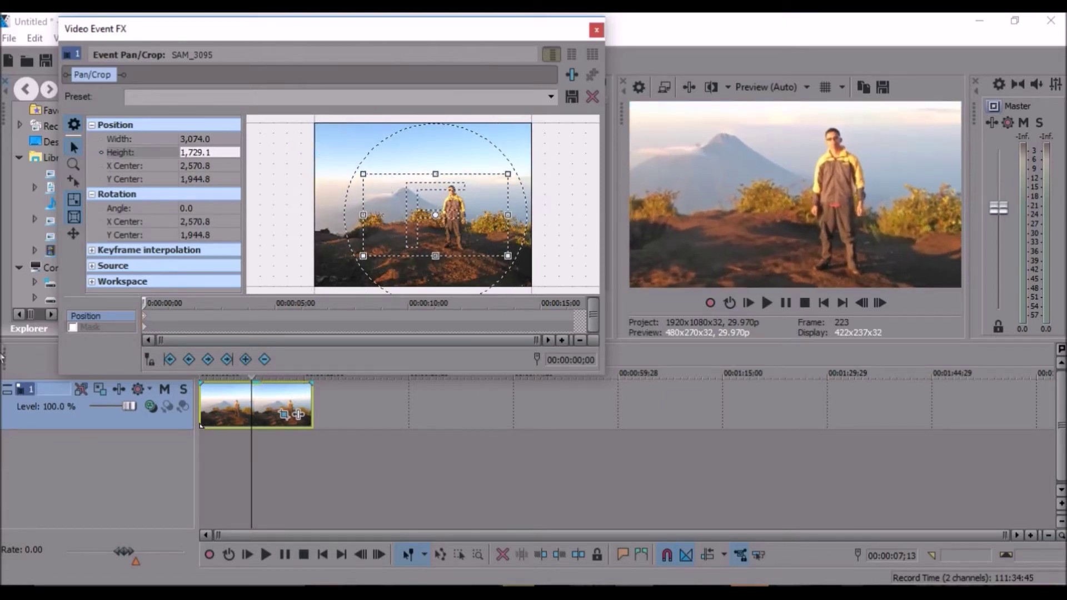
At a later keyframe, enlarge the frame to 4,570.9 × 2,571.2, nearly the full photo.
drag(144, 302, 250, 302)
drag(363, 258, 327, 273)
click(429, 242)
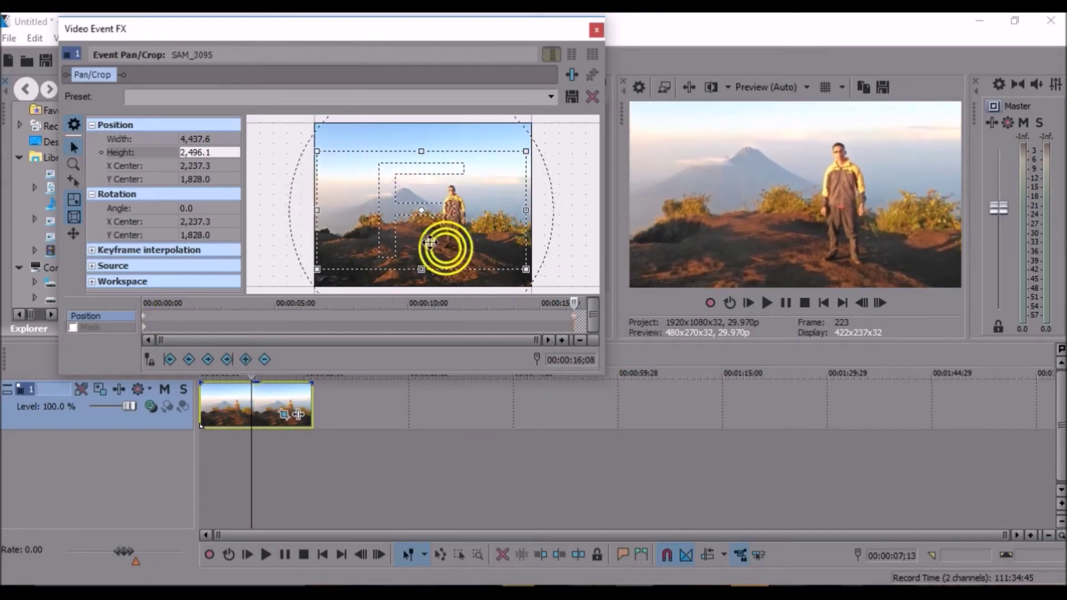
mouse_move(525, 269)
mouse_down()
mouse_move(514, 256)
mouse_move(532, 273)
mouse_up()
click(515, 256)
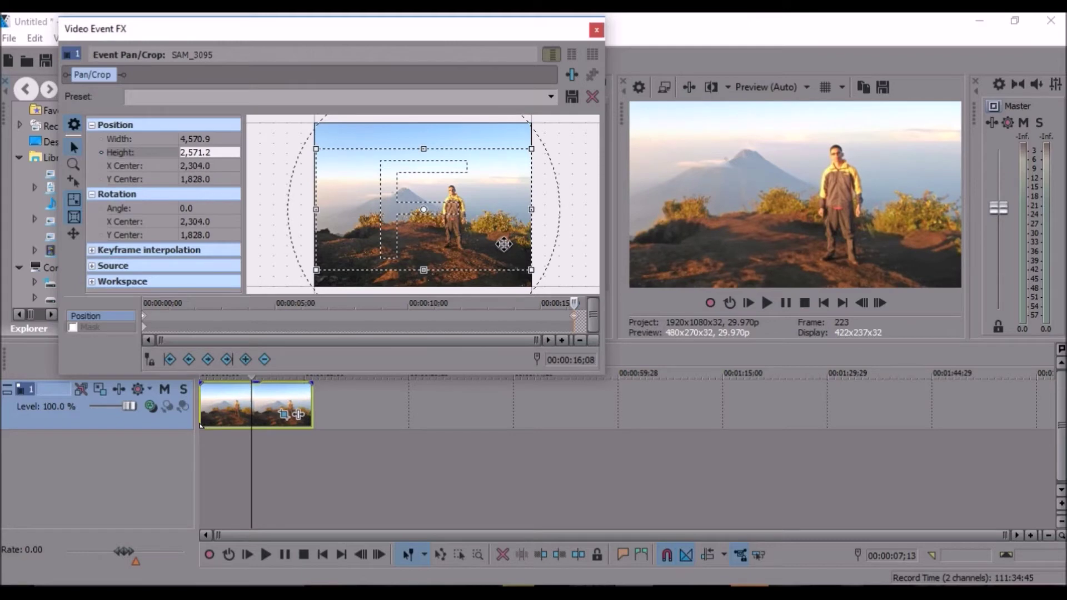
Close Pan/Crop, rewind to 0, and play the 15-second zoom-out through before stopping.
click(596, 28)
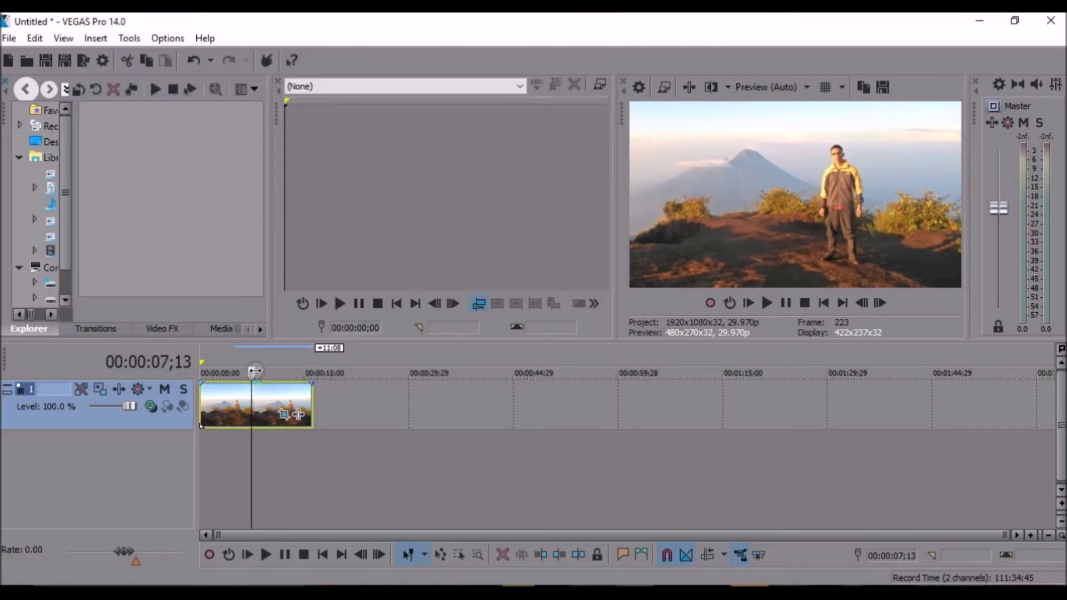
drag(253, 372, 202, 372)
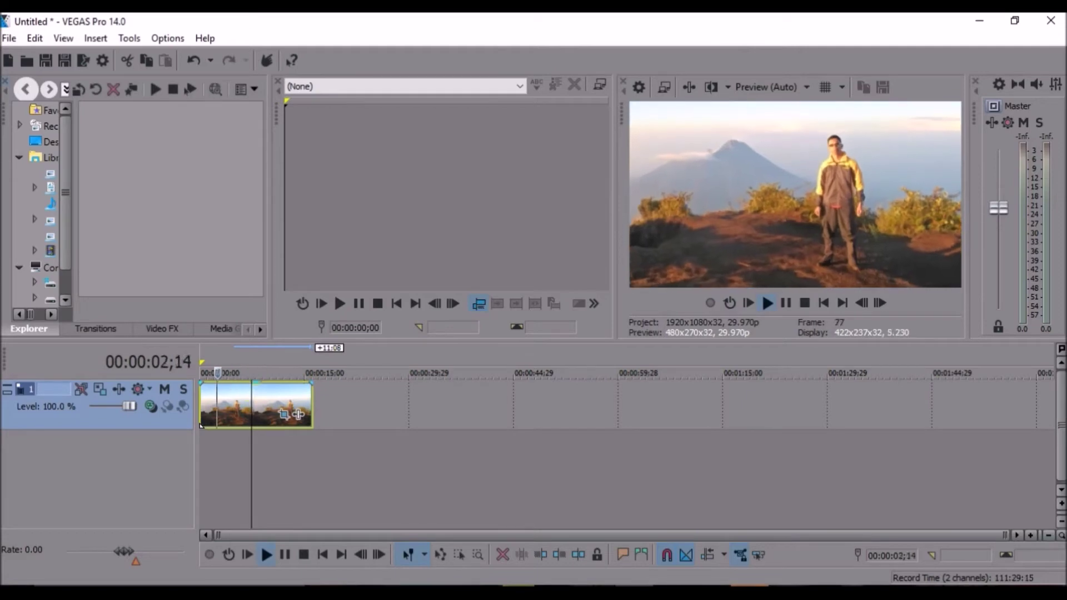
click(769, 303)
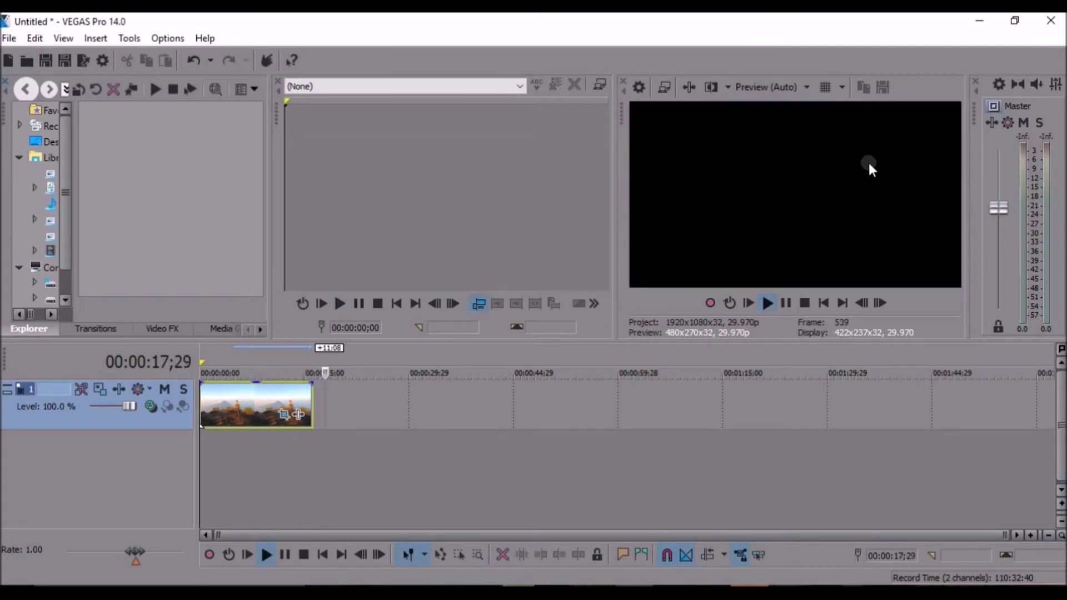
click(806, 303)
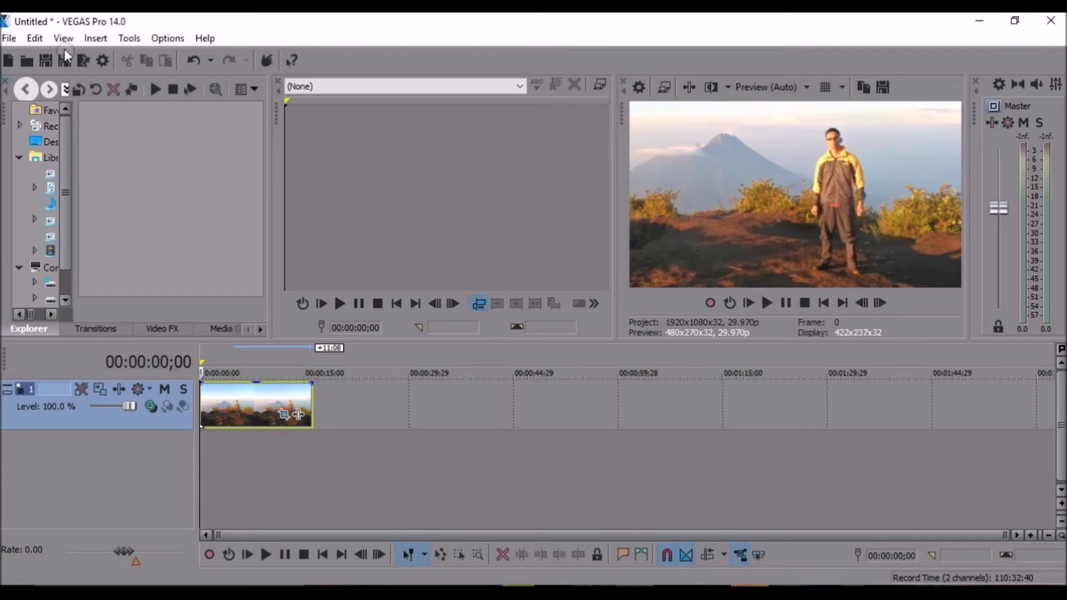
Render with the WMV 6.7 Mbps HD 1080-25p template as tes 1.wmv instead of overwriting Untitled.wmv.
click(10, 38)
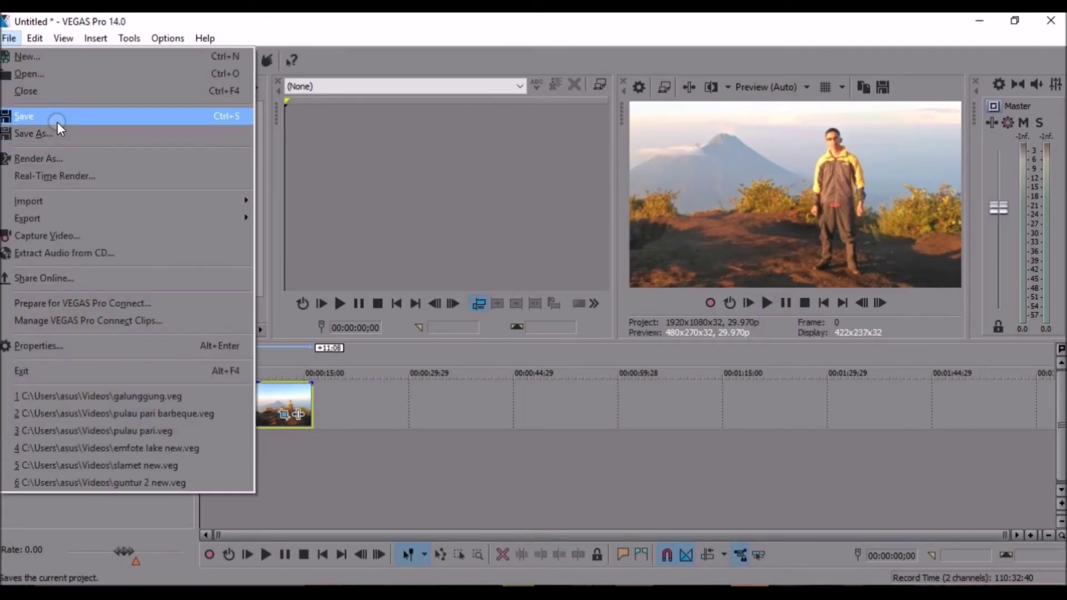
click(76, 159)
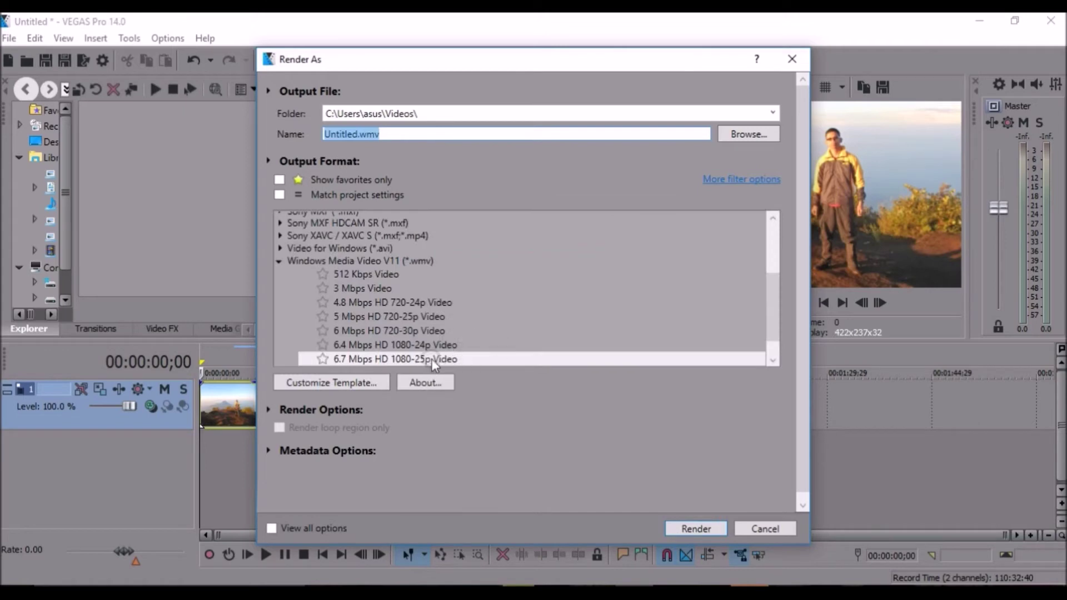
drag(784, 354, 775, 350)
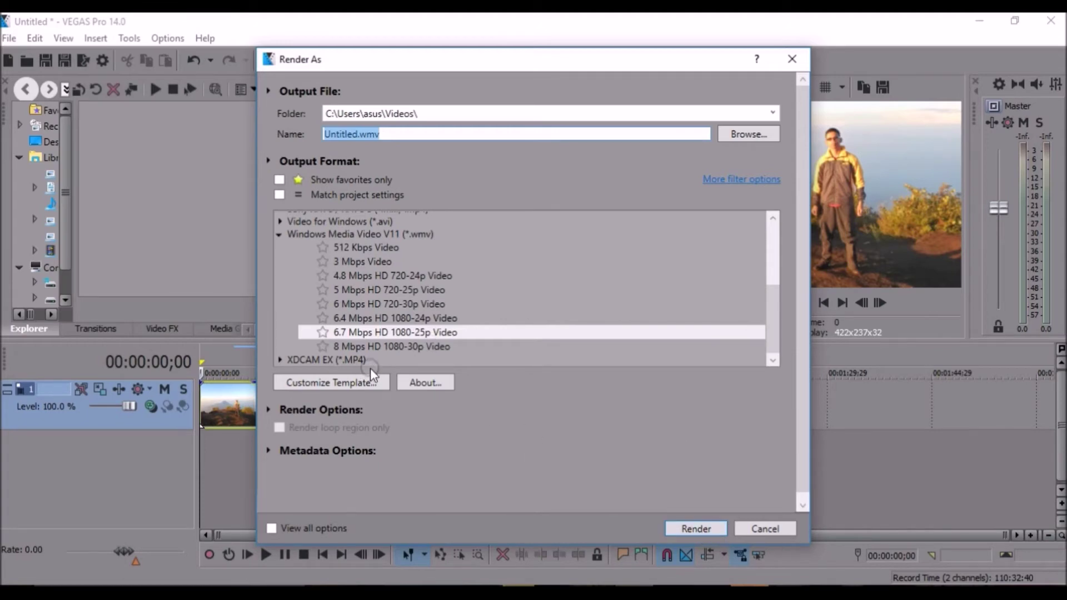
click(708, 532)
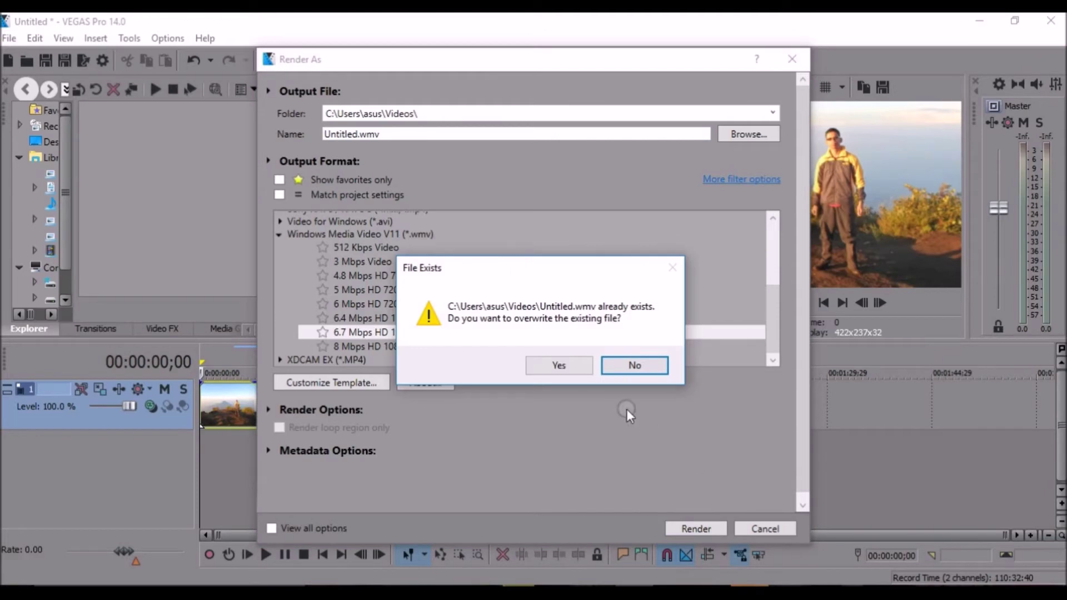
click(629, 365)
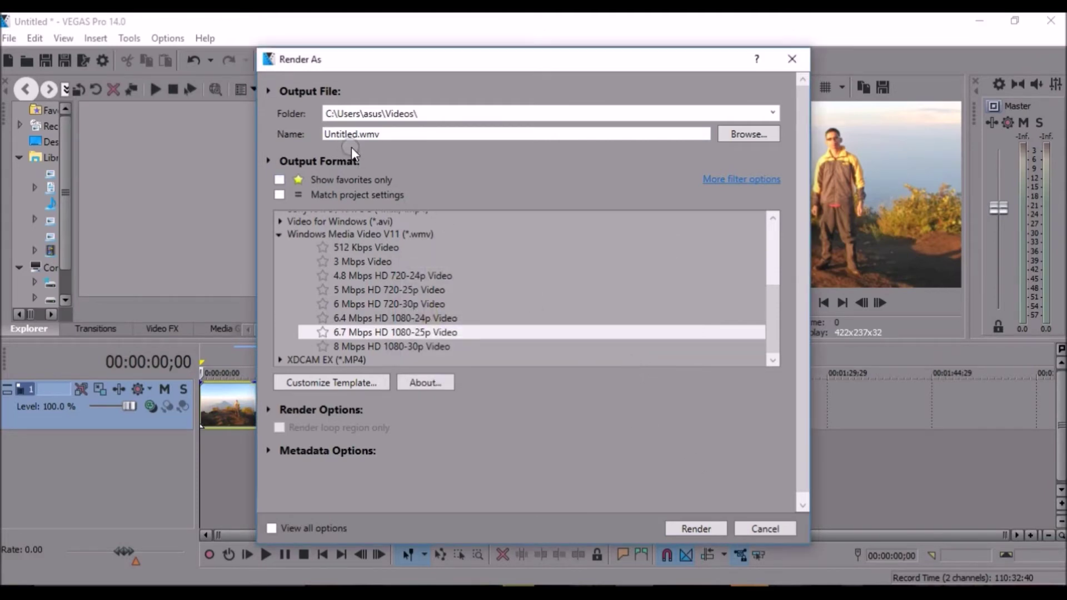
text(tes 1)
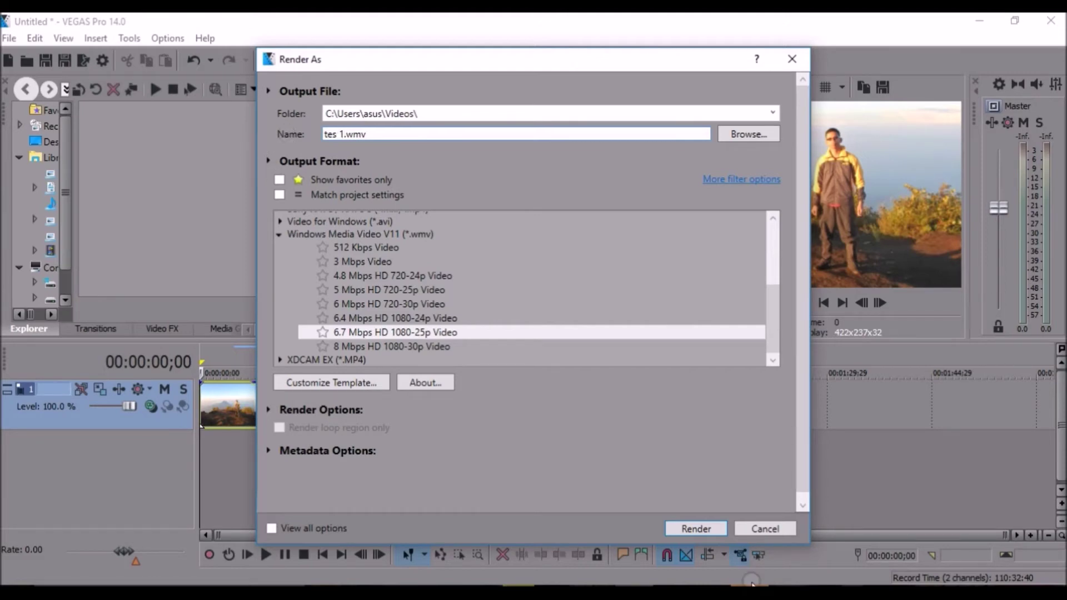
click(696, 528)
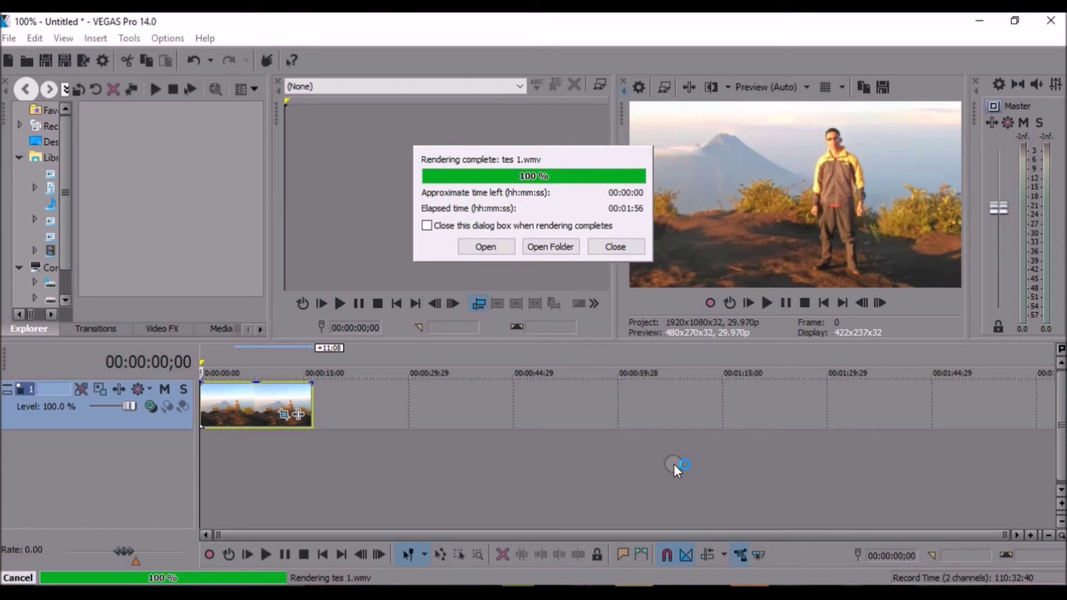
Dismiss the completed render, play the project from about 5 s and stop, then reopen Pan/Crop.
click(491, 249)
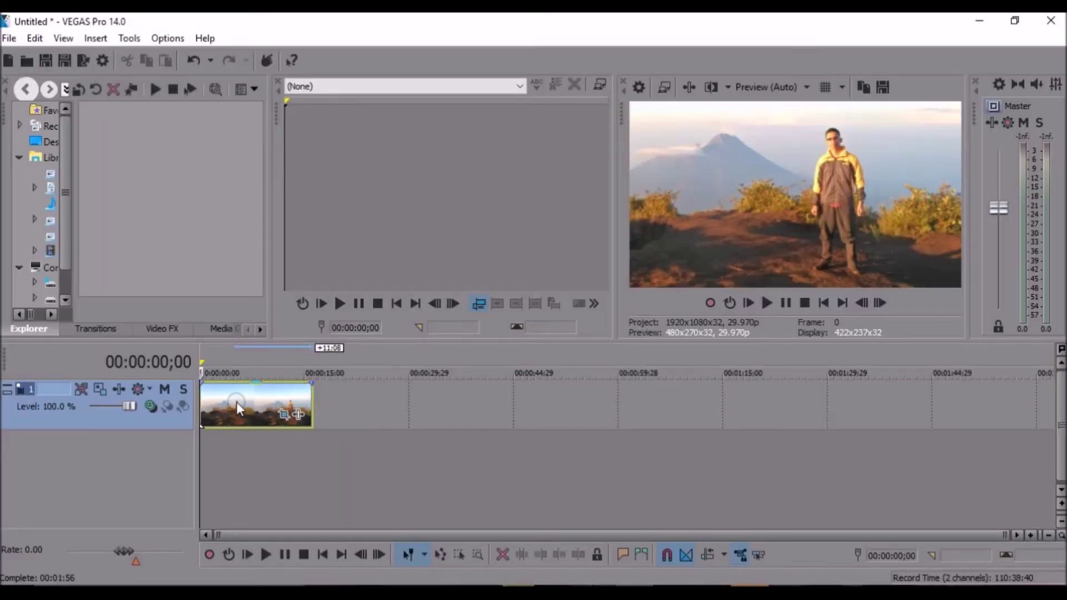
click(235, 402)
key(space)
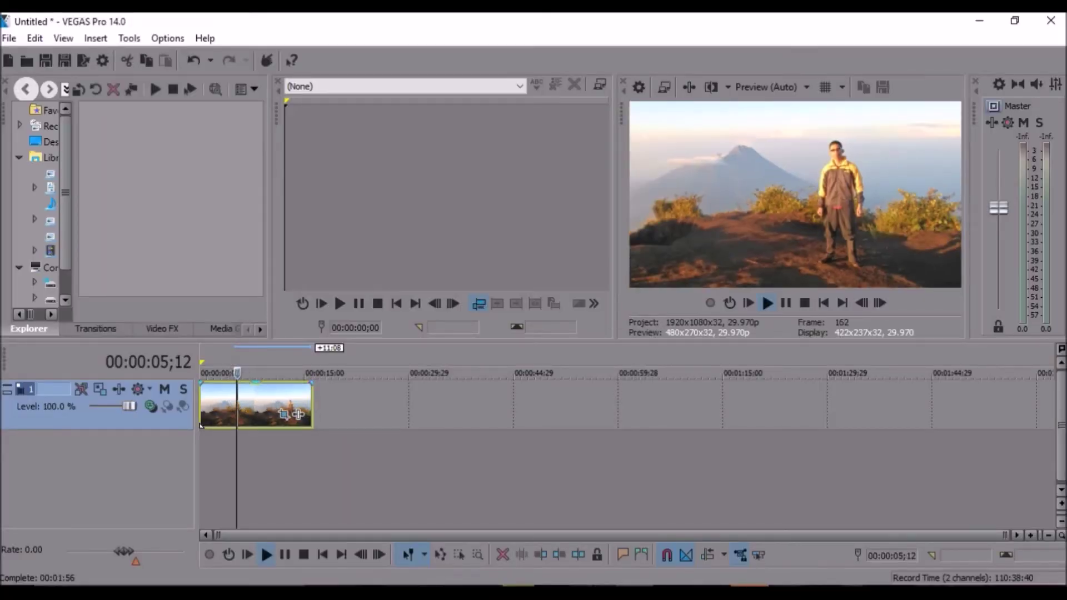
key(space)
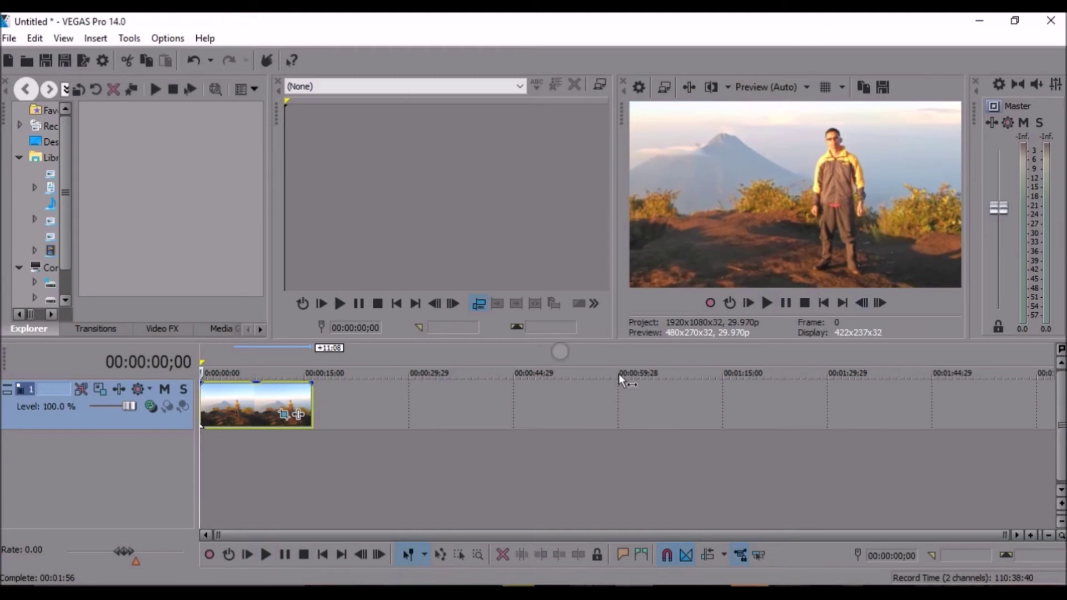
click(284, 415)
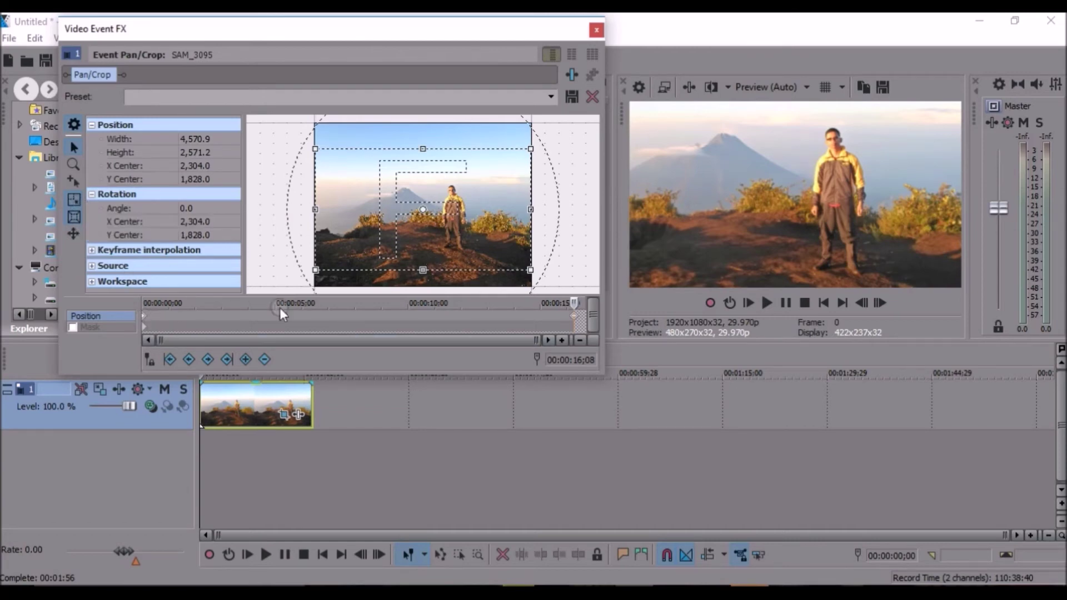
Widen the first keyframe to 4,556.1 and add a 2,899.3 × 1,630.9 hiker close-up at 3;14.
drag(506, 319, 75, 308)
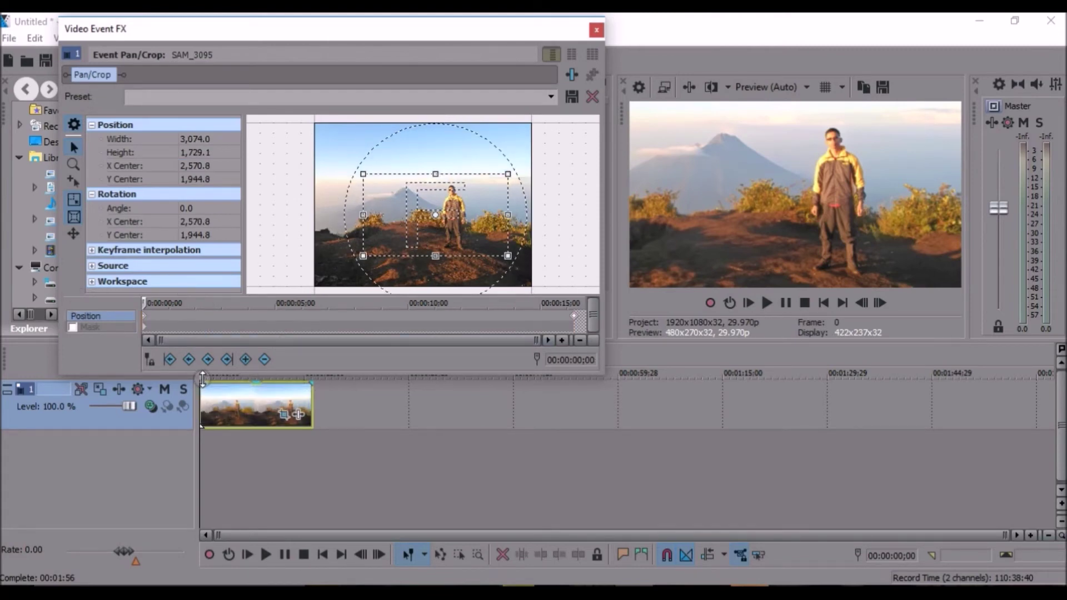
click(213, 483)
click(264, 478)
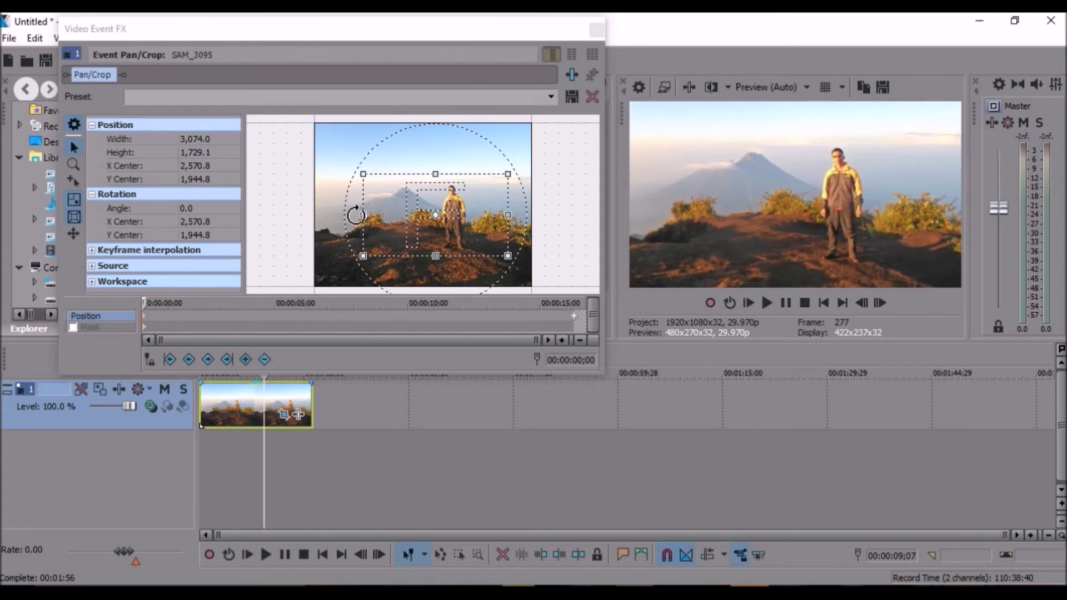
click(147, 322)
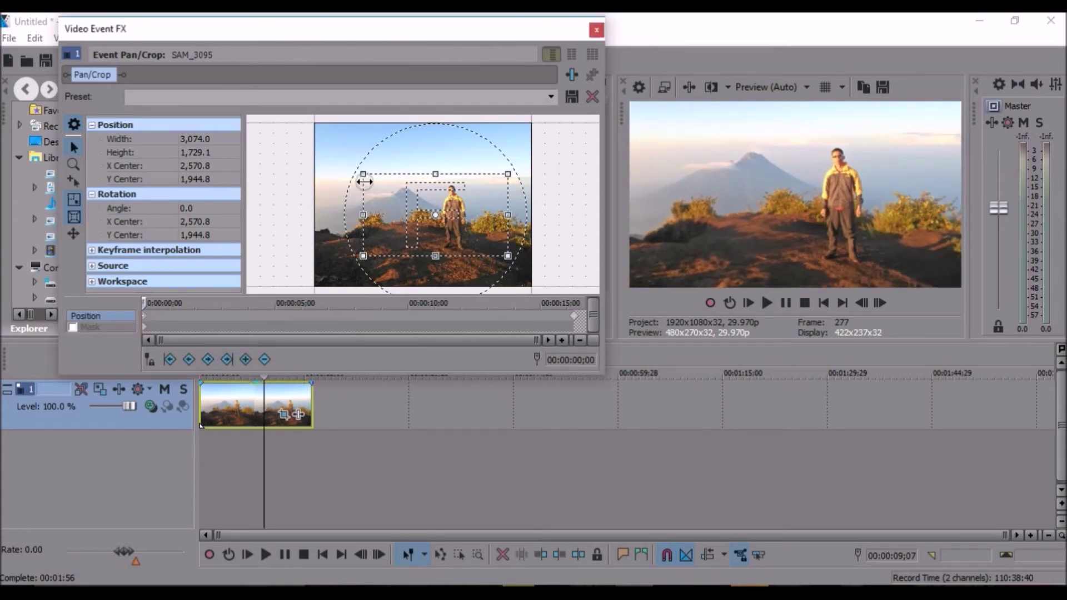
drag(364, 174, 288, 158)
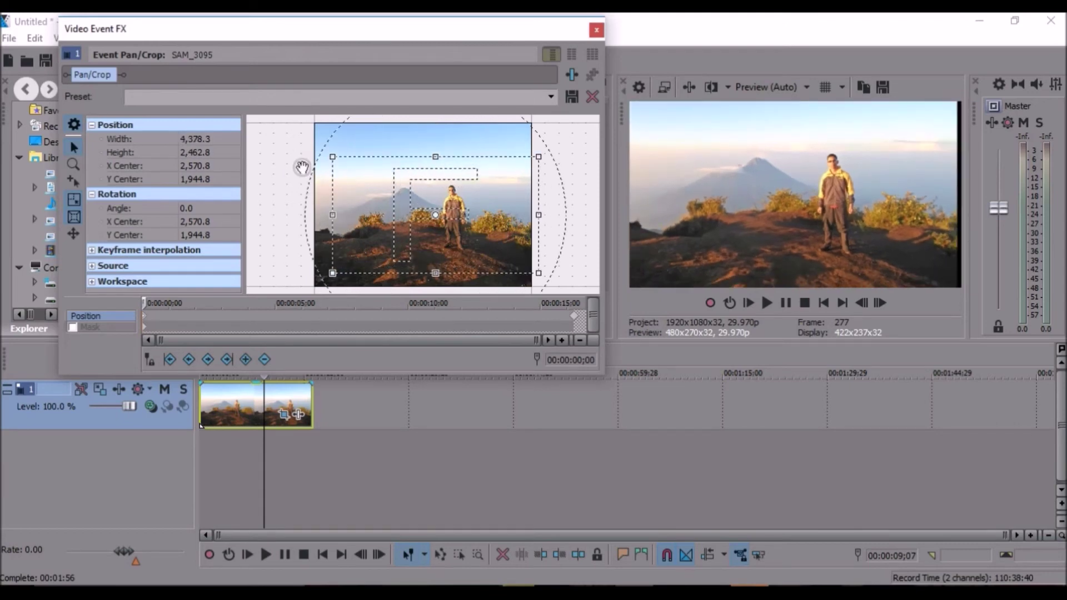
drag(493, 186, 476, 182)
mouse_move(522, 269)
mouse_down()
mouse_move(531, 274)
mouse_move(520, 247)
mouse_up()
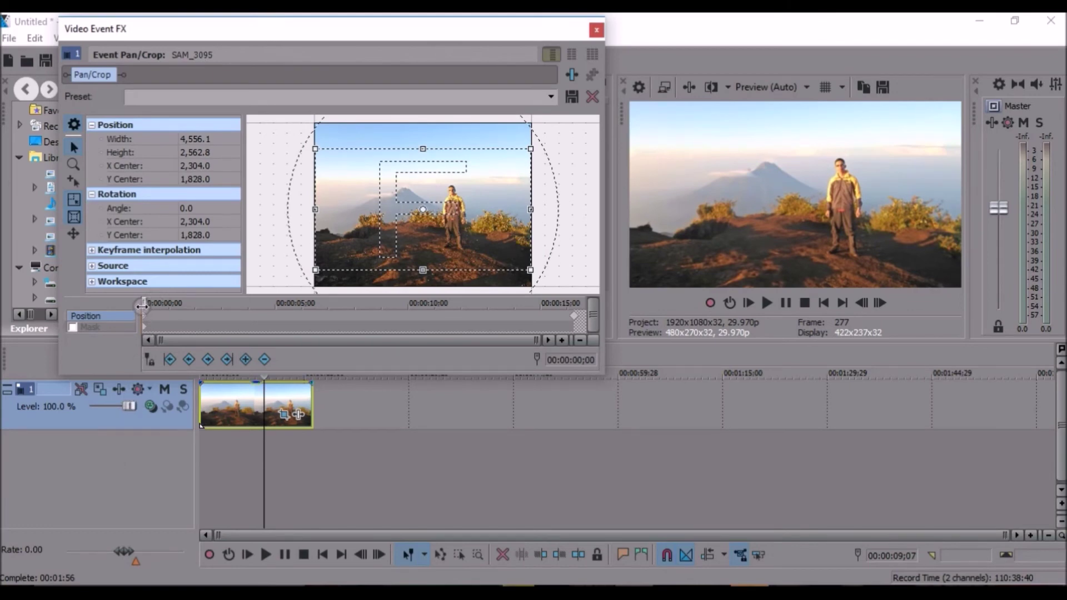
drag(143, 304, 235, 313)
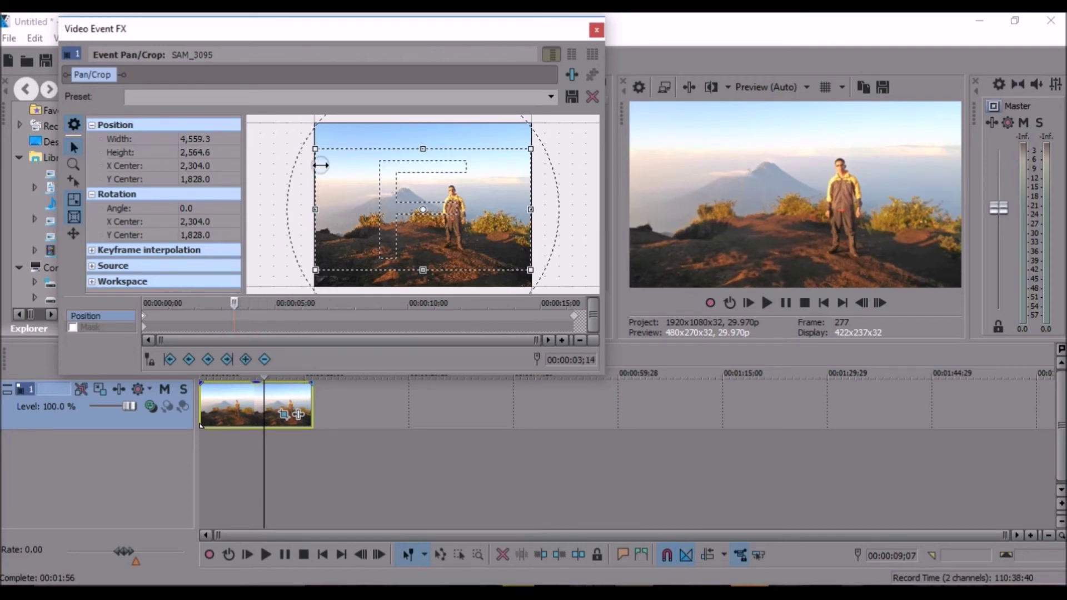
drag(315, 149, 383, 210)
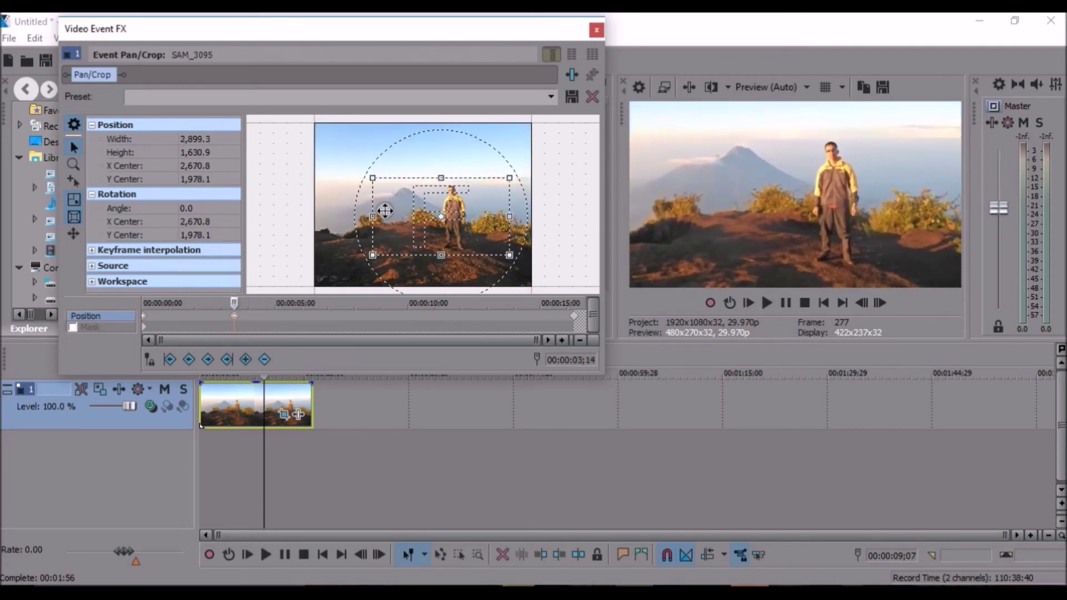
Add a keyframe at 00:00:06;03 zooming the frame toward the mountain on the left.
drag(246, 305, 301, 309)
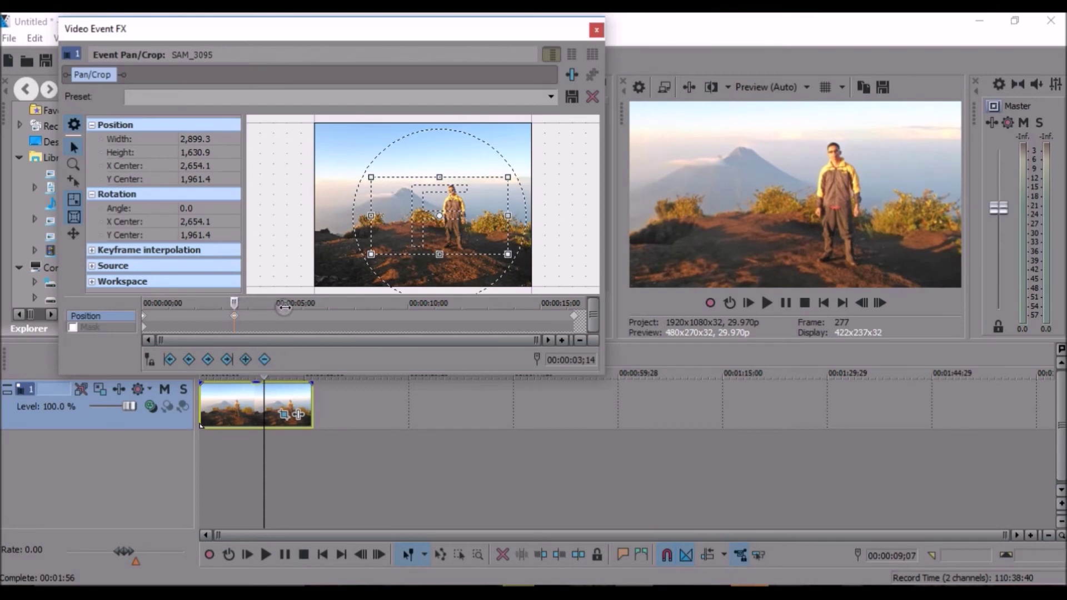
drag(302, 309, 304, 309)
drag(364, 171, 387, 185)
drag(442, 228, 394, 214)
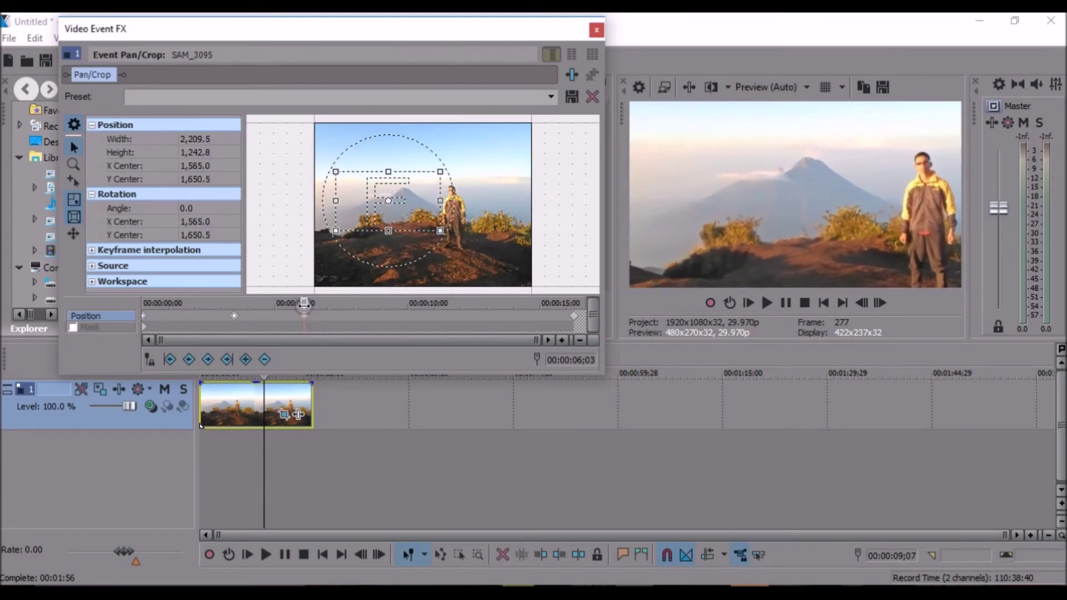
Add a 10;29 keyframe cropped to 2,339.5 × 1,315.9 toward the ground, then close Pan/Crop.
drag(309, 305, 432, 317)
drag(325, 160, 350, 174)
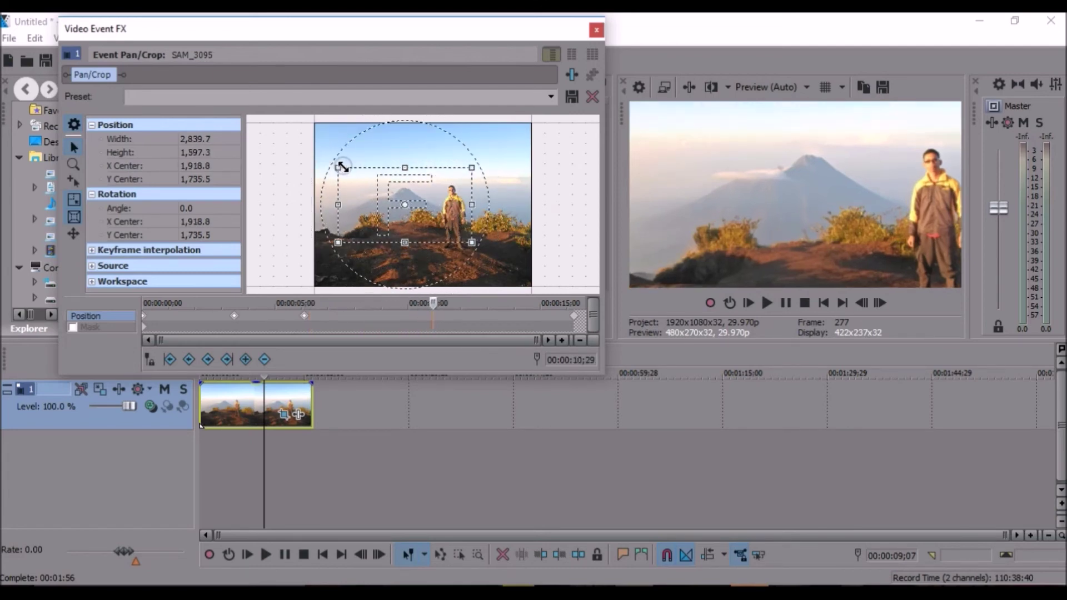
drag(410, 198, 443, 240)
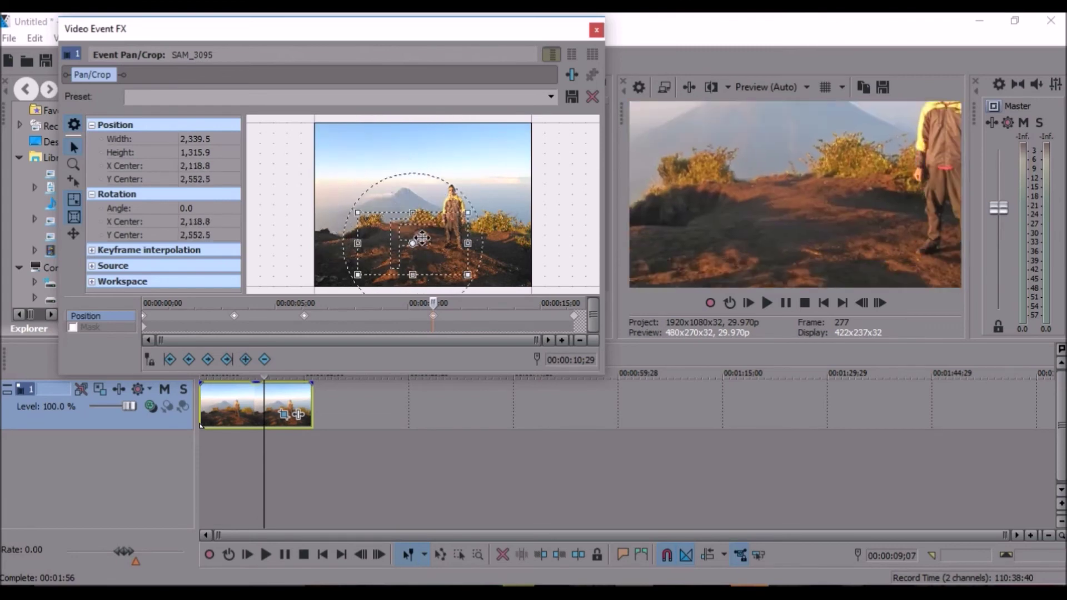
drag(433, 303, 579, 313)
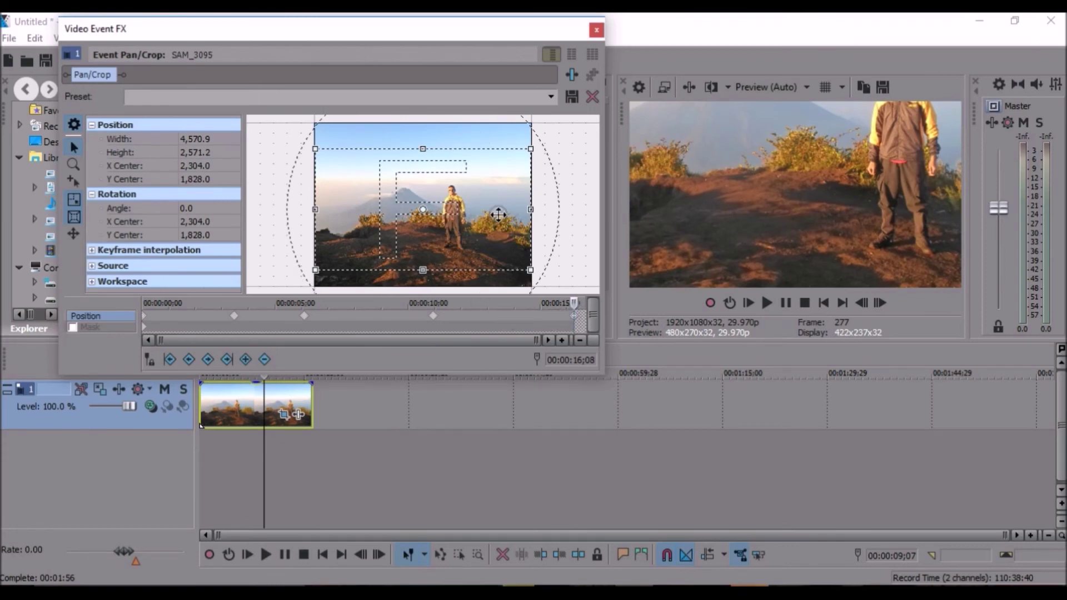
click(596, 29)
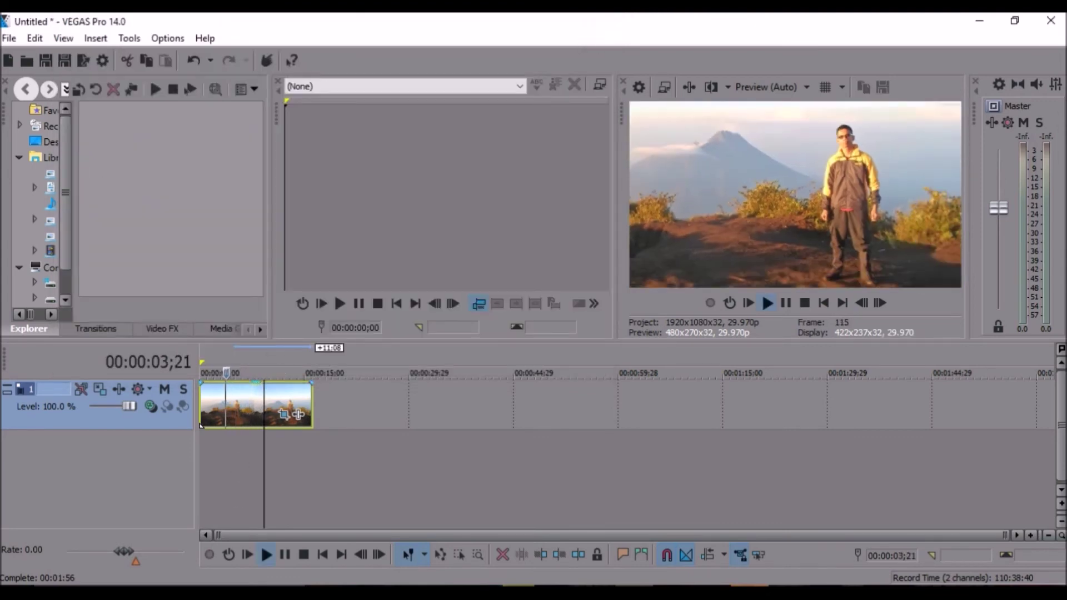
Rewind and play the multi-keyframe zoom animation, stop, then open File > Render As.
drag(275, 358, 201, 360)
click(762, 305)
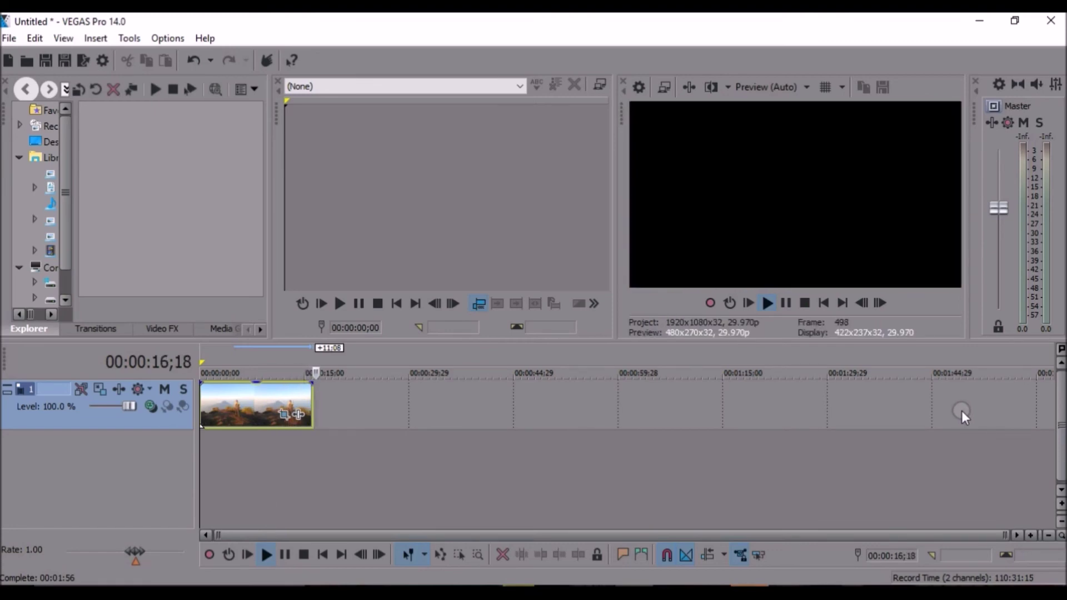
click(801, 309)
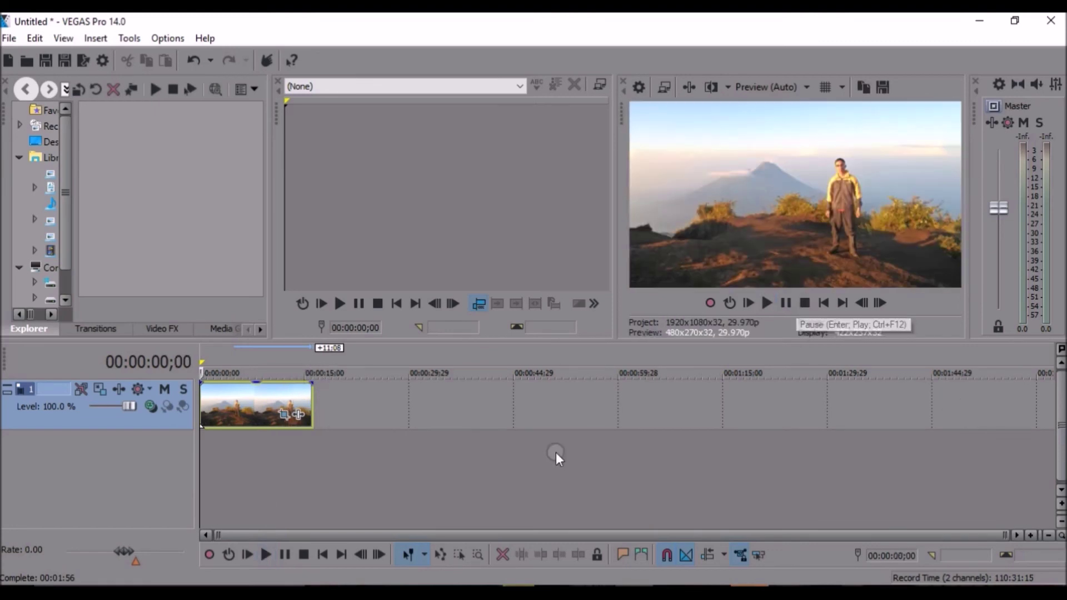
click(11, 39)
click(38, 159)
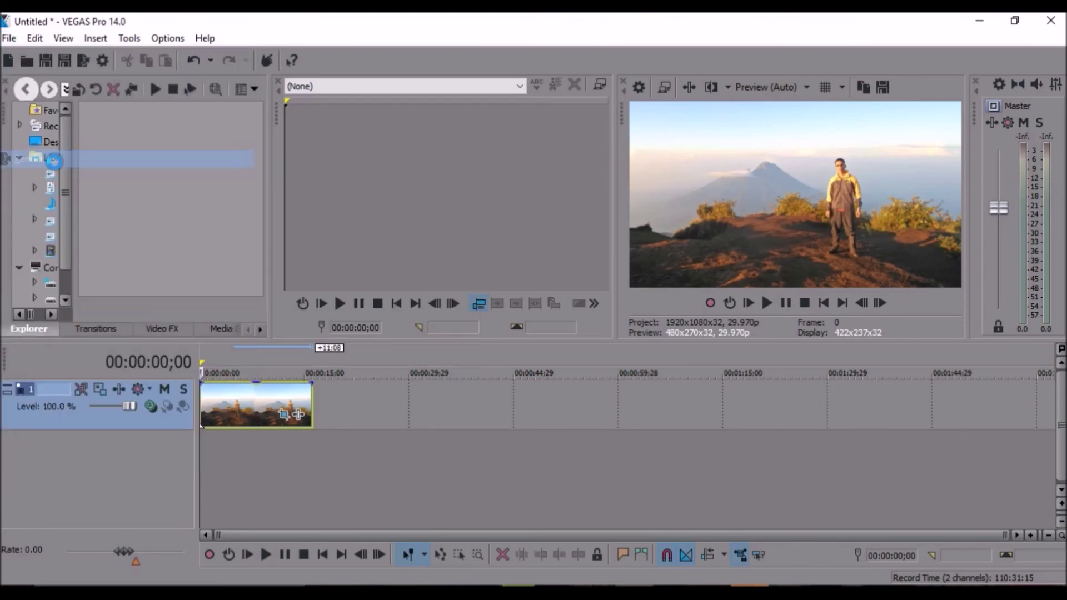
Render the project as 'tes 2.wmv' and dismiss the rendering-complete notice.
text(tes 2.wmv)
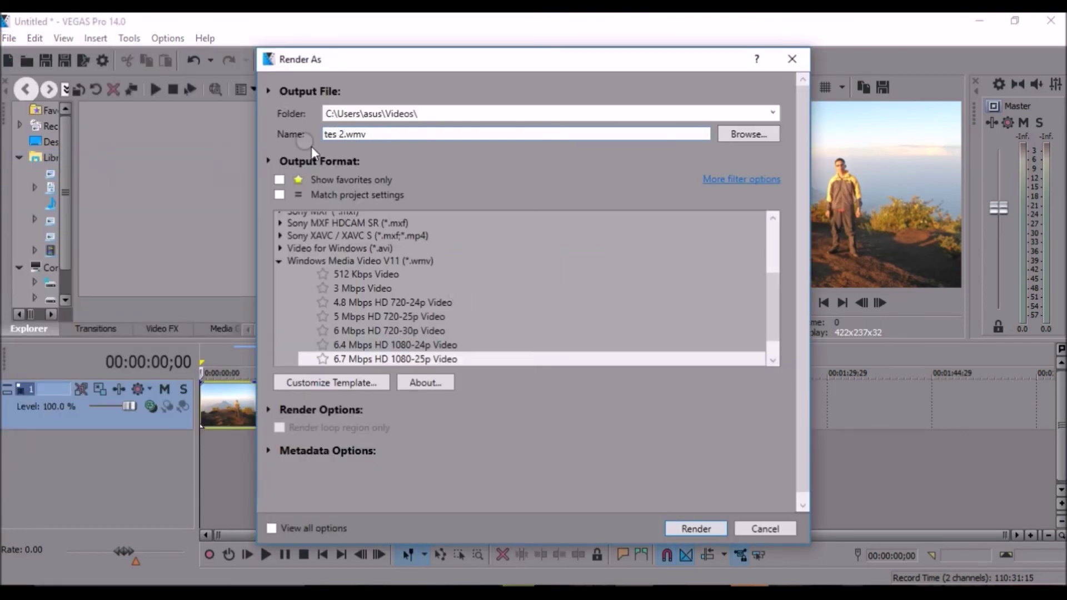
click(691, 531)
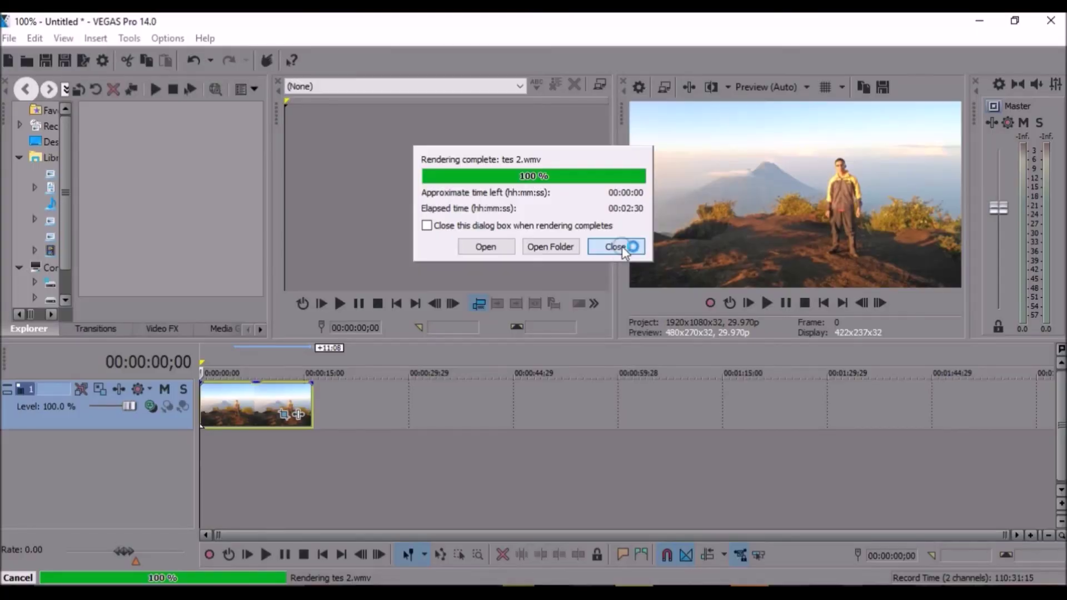
click(616, 246)
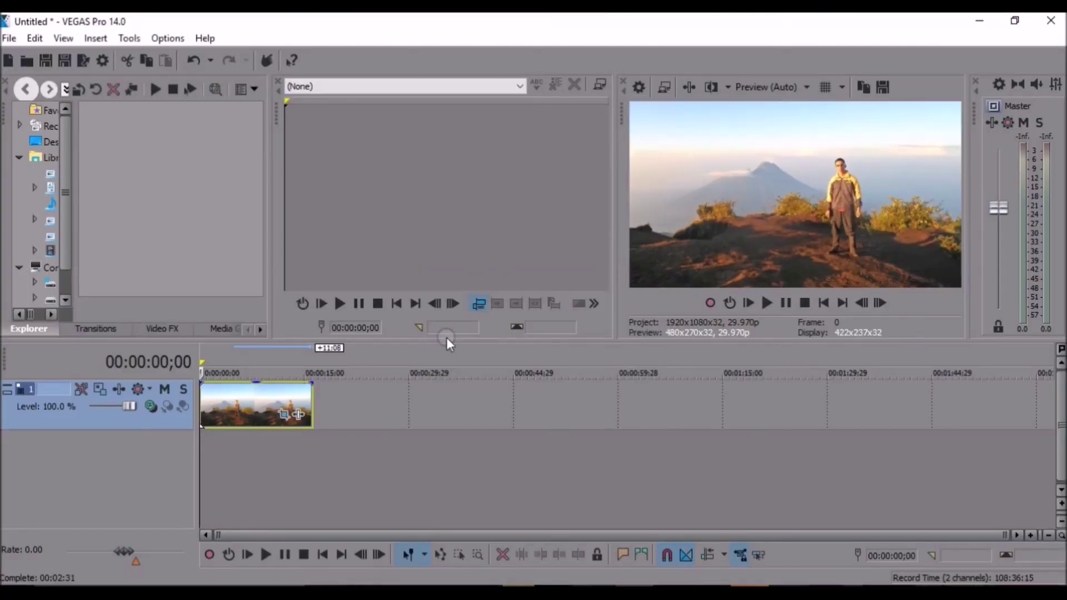